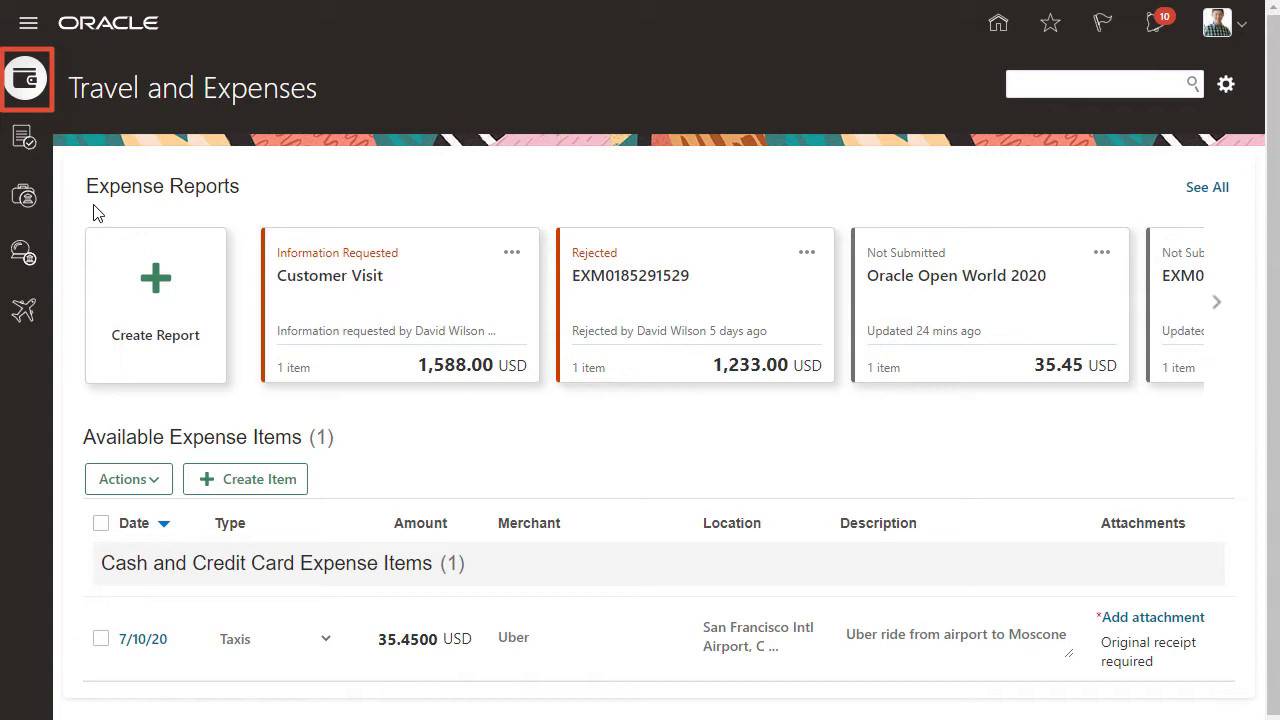
# Browse the Approvals, Cash Advances, Travel Authorizations and Trips pages
pyautogui.click(22, 138)
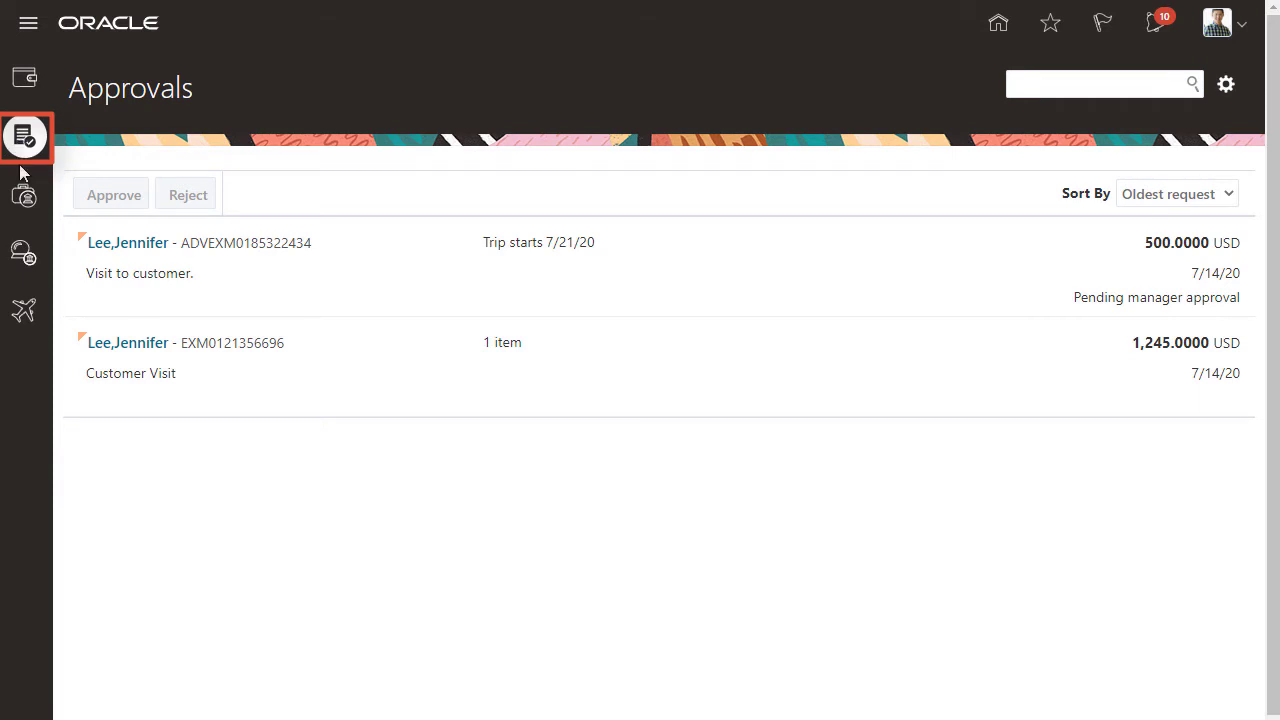
pyautogui.click(25, 197)
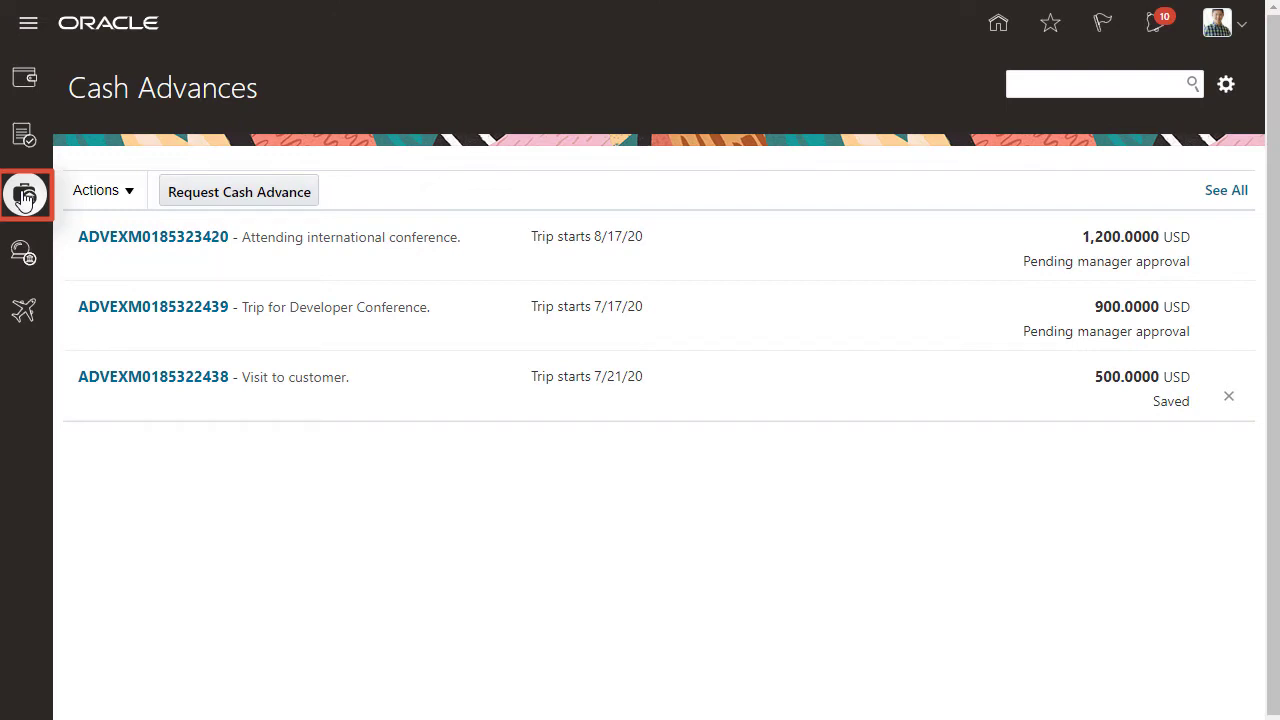
pyautogui.click(23, 256)
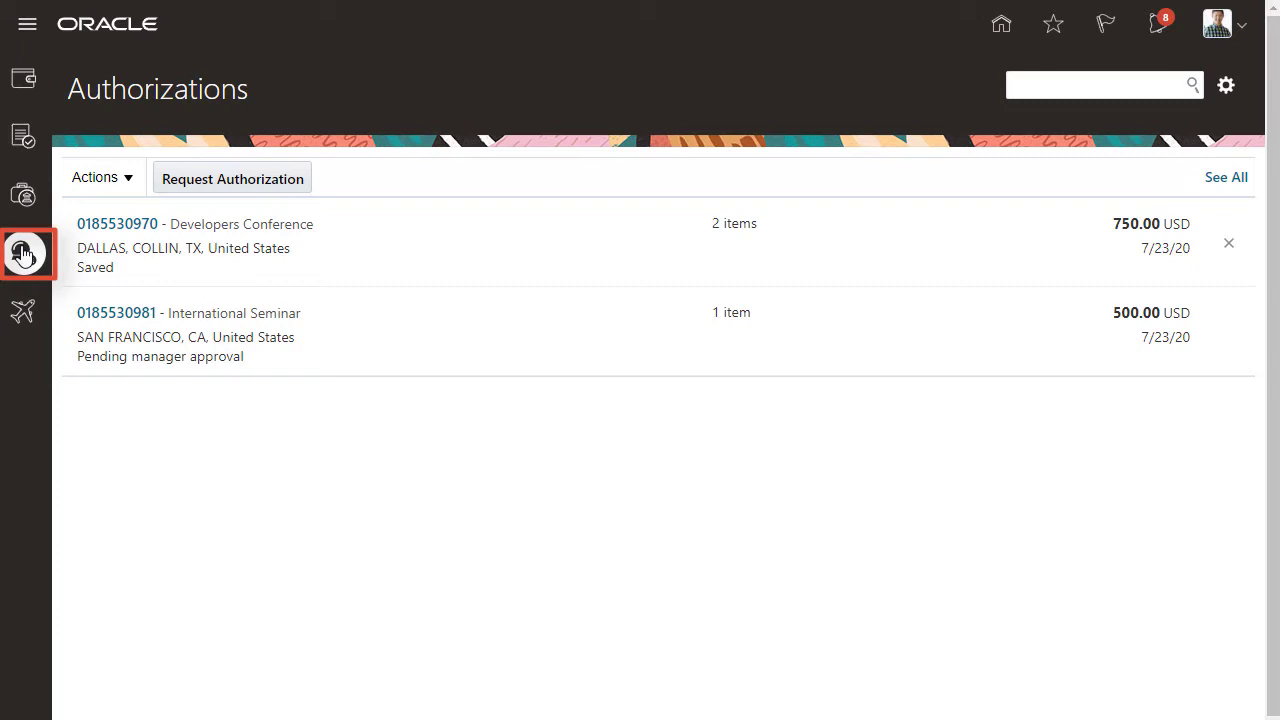
pyautogui.click(24, 313)
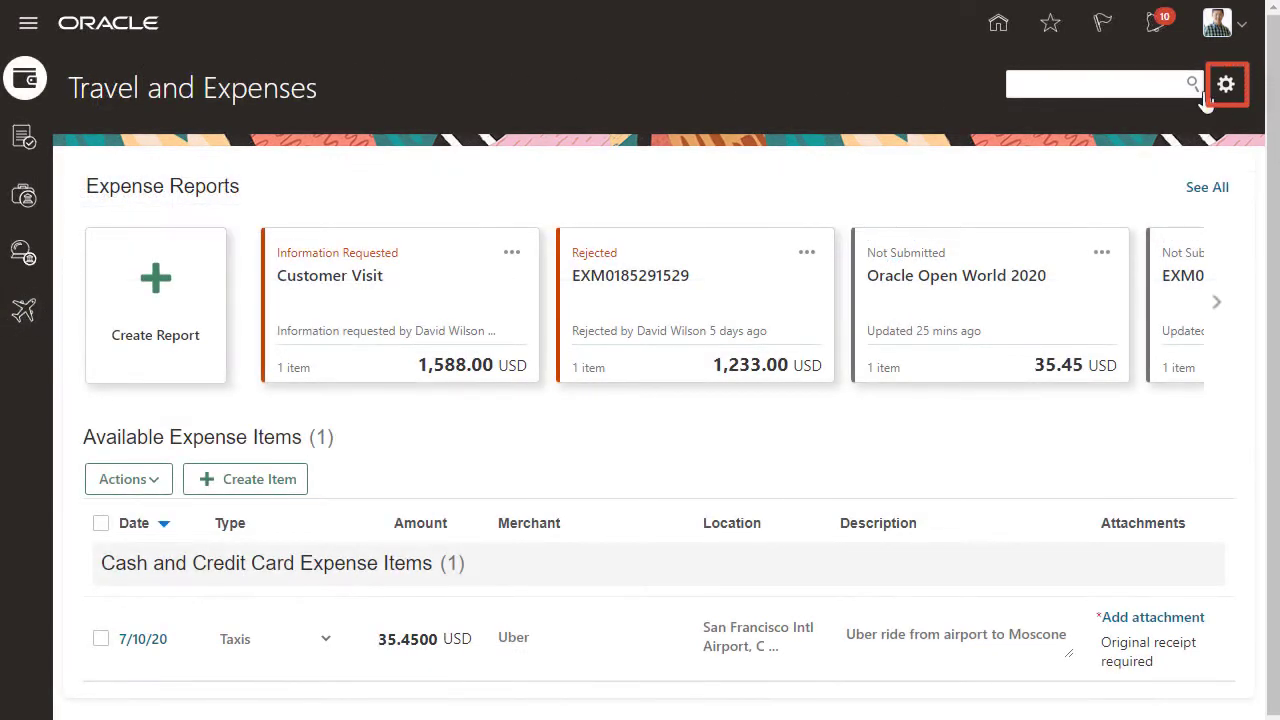
# Check the settings gear's options, then search Travel and Expenses for 'Hotel'
pyautogui.click(1227, 85)
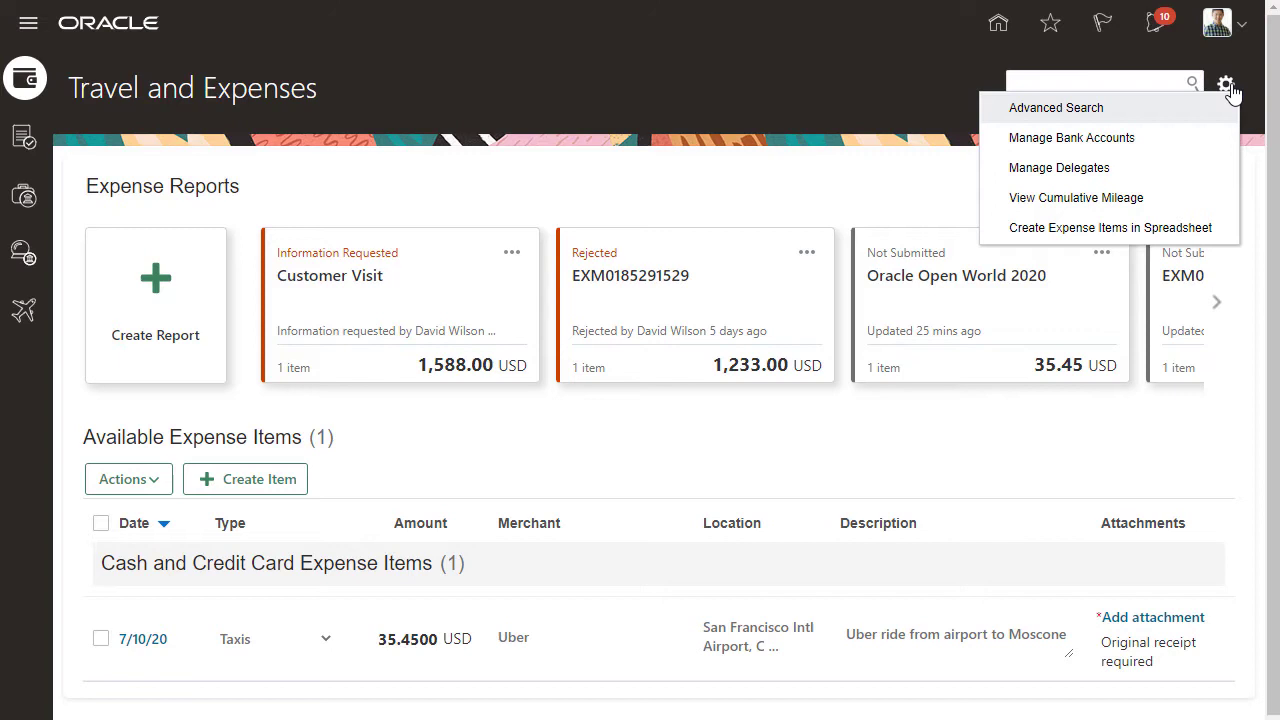
pyautogui.click(1181, 82)
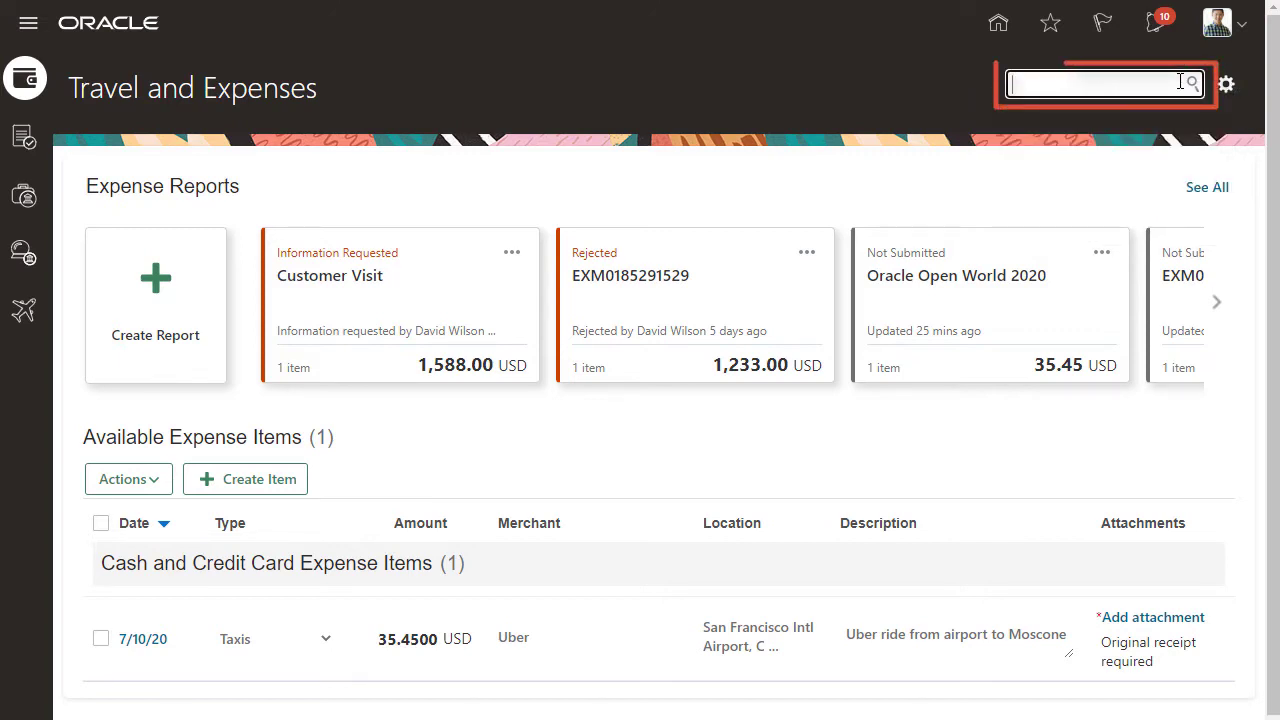
pyautogui.write('Hotel')
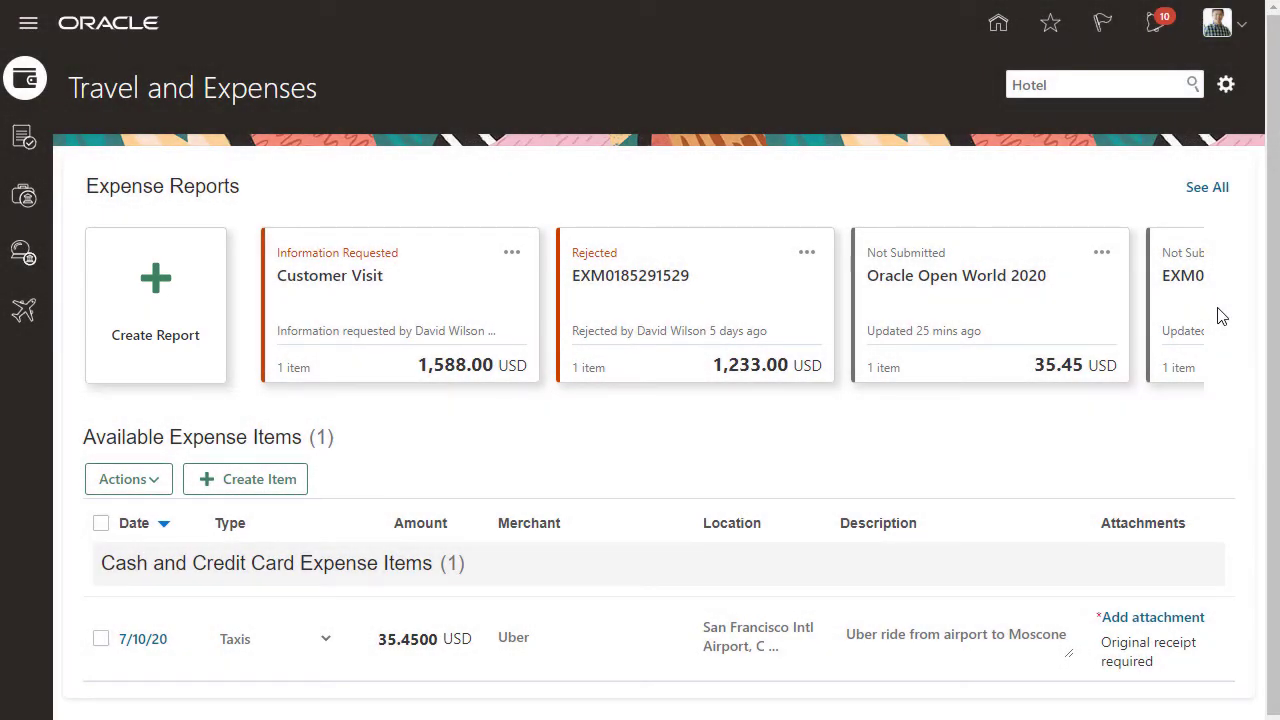
# Browse the expense report cards forward to International Seminar and back to Customer Visit
pyautogui.click(1218, 305)
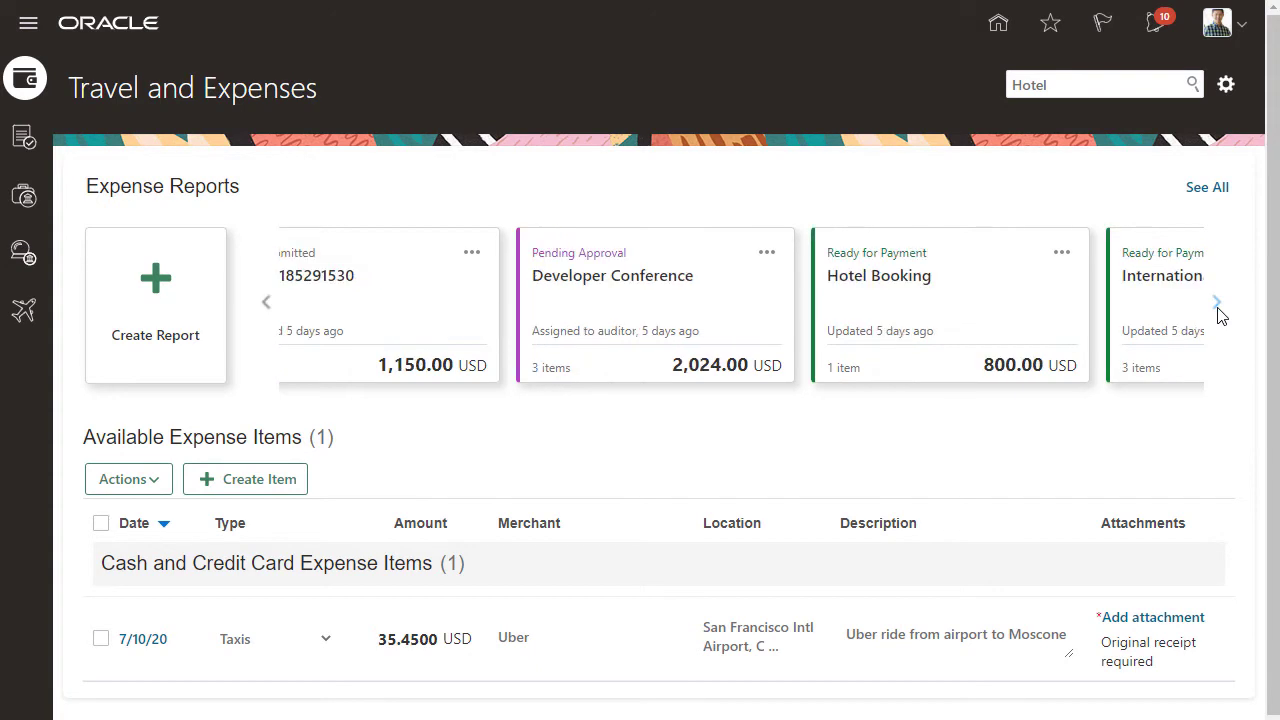
pyautogui.click(1217, 305)
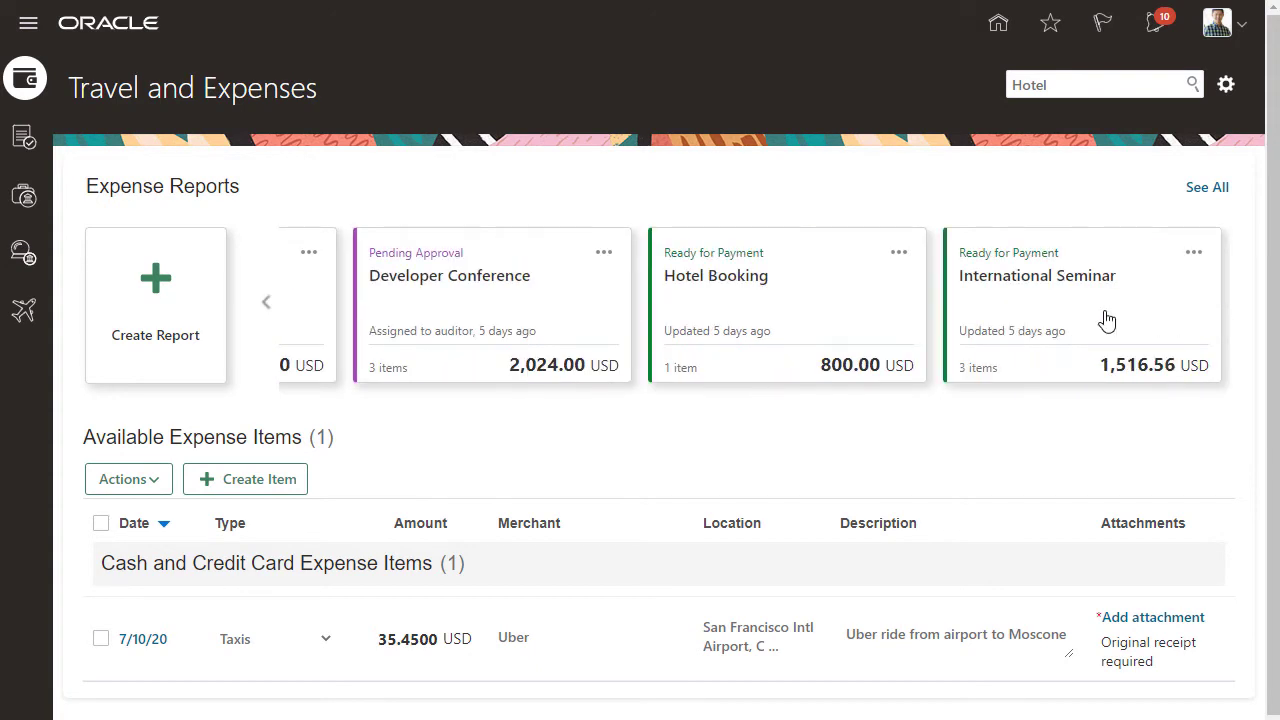
pyautogui.click(265, 305)
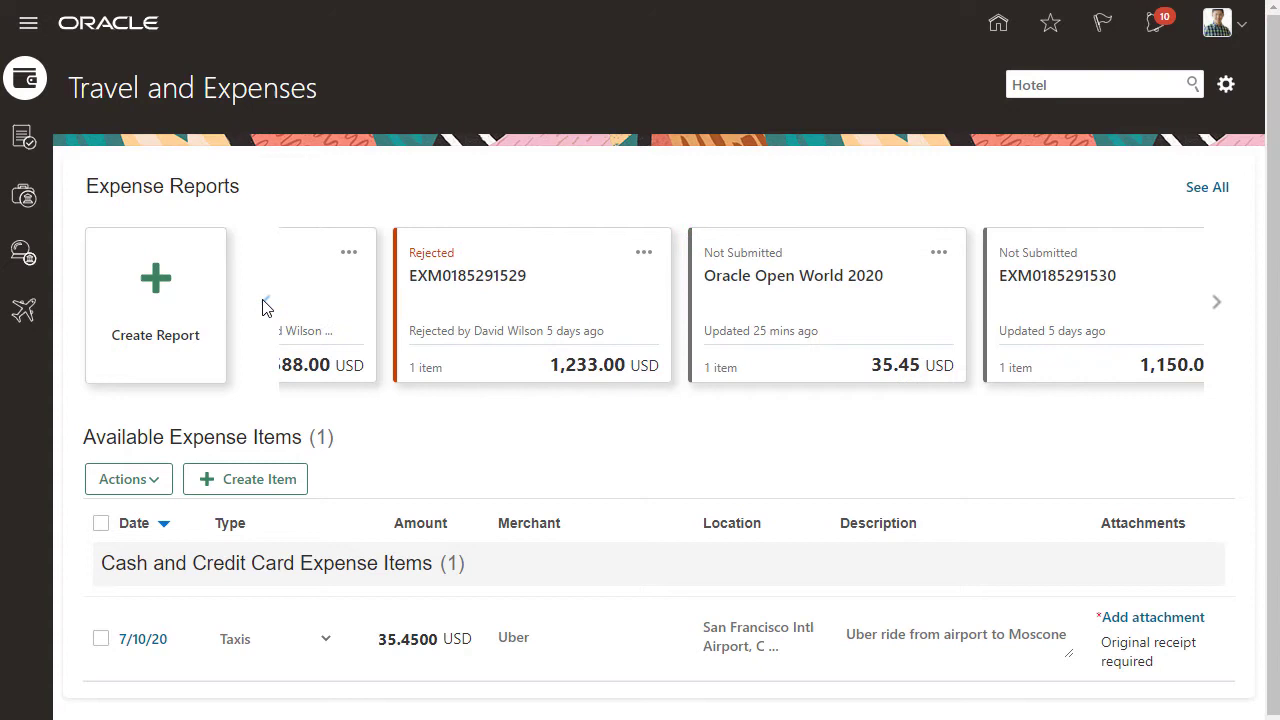
pyautogui.click(265, 305)
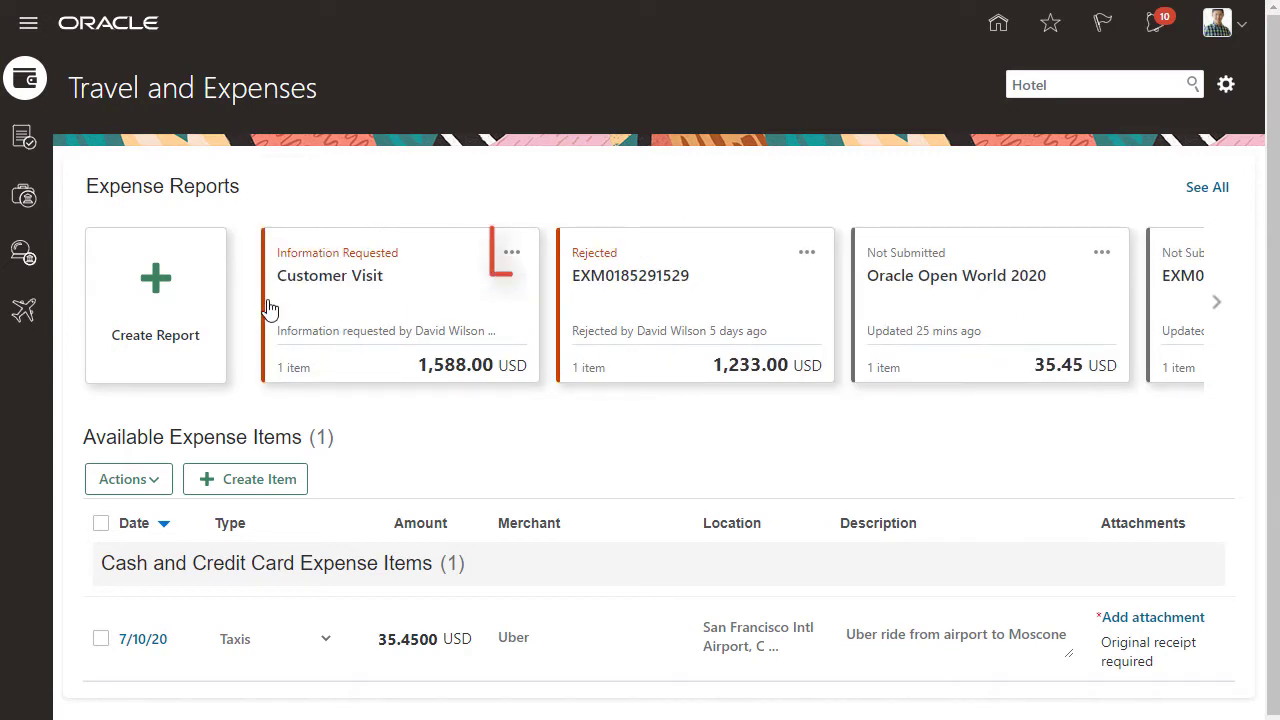
# Inspect the Customer Visit report's actions menu, then select the 35.45 USD Uber taxi item
pyautogui.click(512, 256)
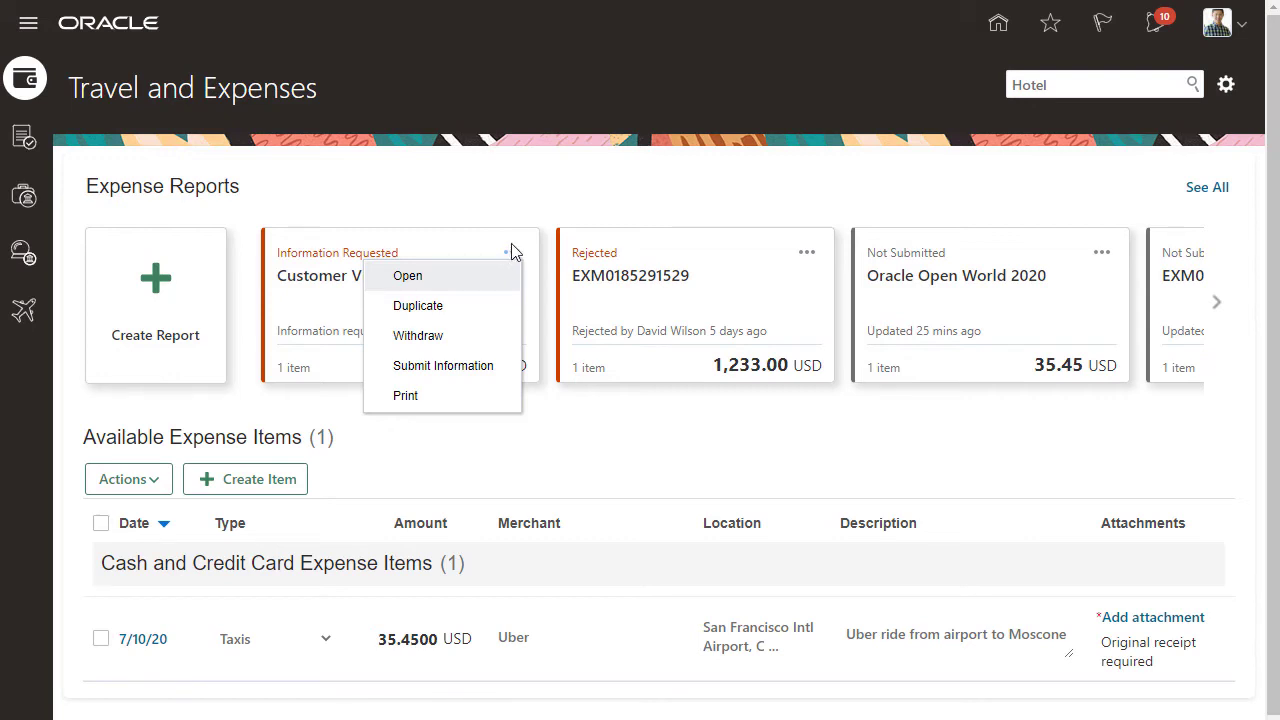
pyautogui.click(517, 203)
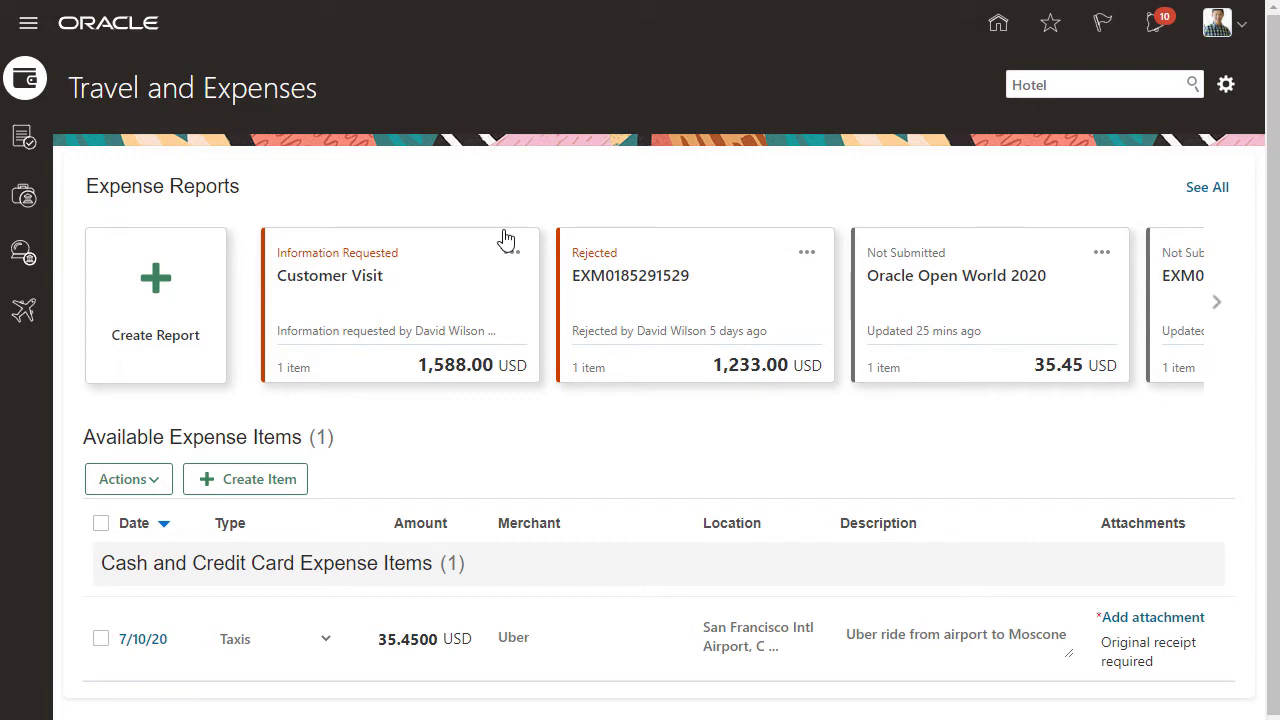
pyautogui.click(101, 638)
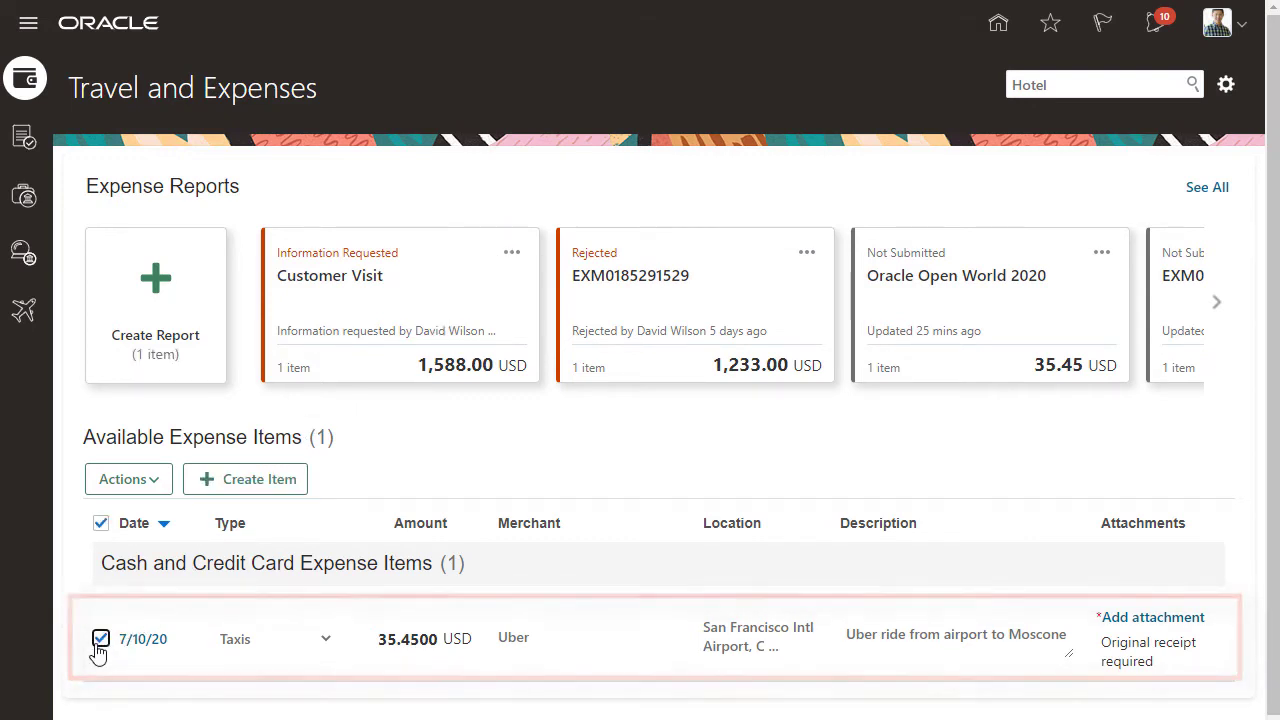
# Create and save report 'Oracle Open World 2020' with the taxi item, then start a new expense item
pyautogui.click(155, 287)
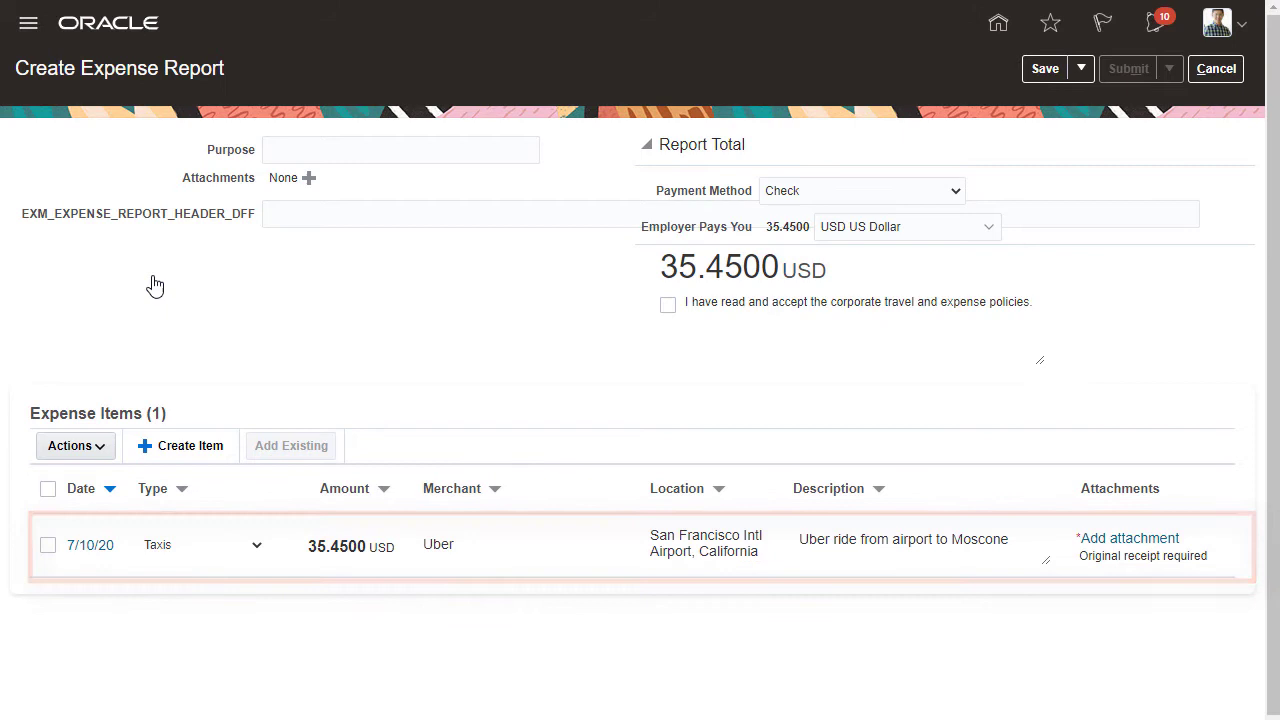
pyautogui.click(509, 150)
pyautogui.write('Oracle Open World 2020')
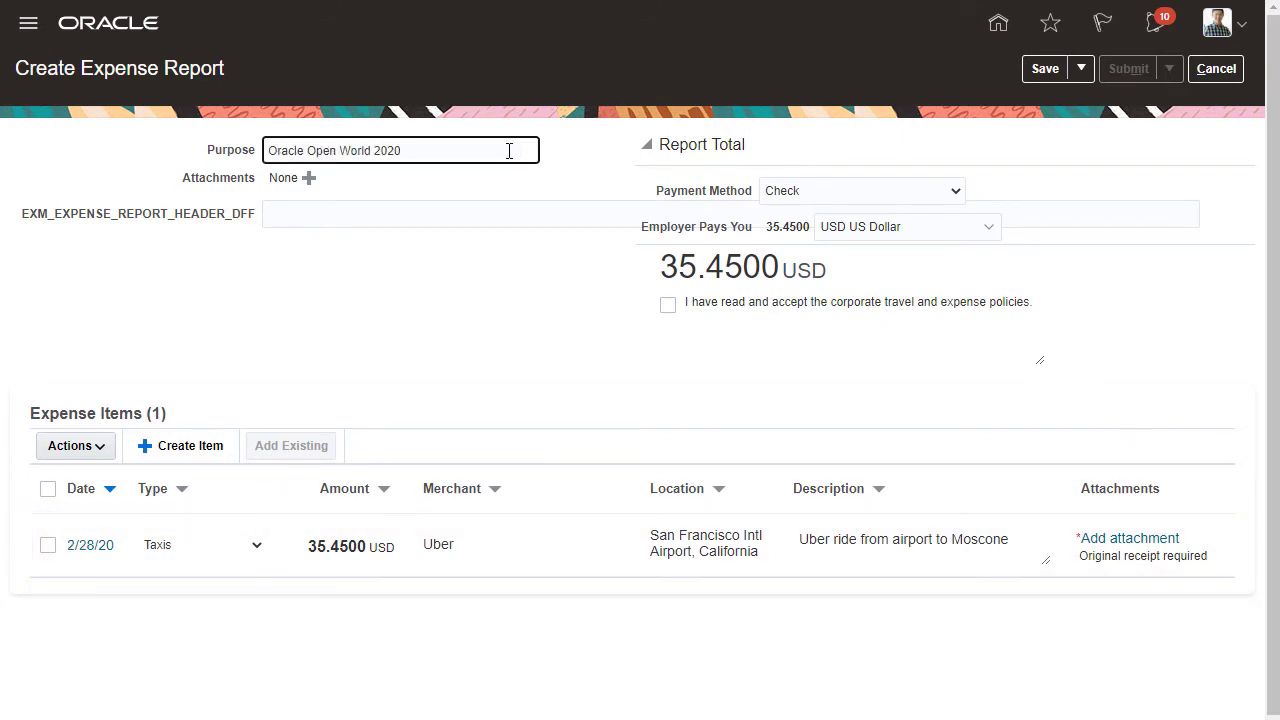
pyautogui.click(1048, 68)
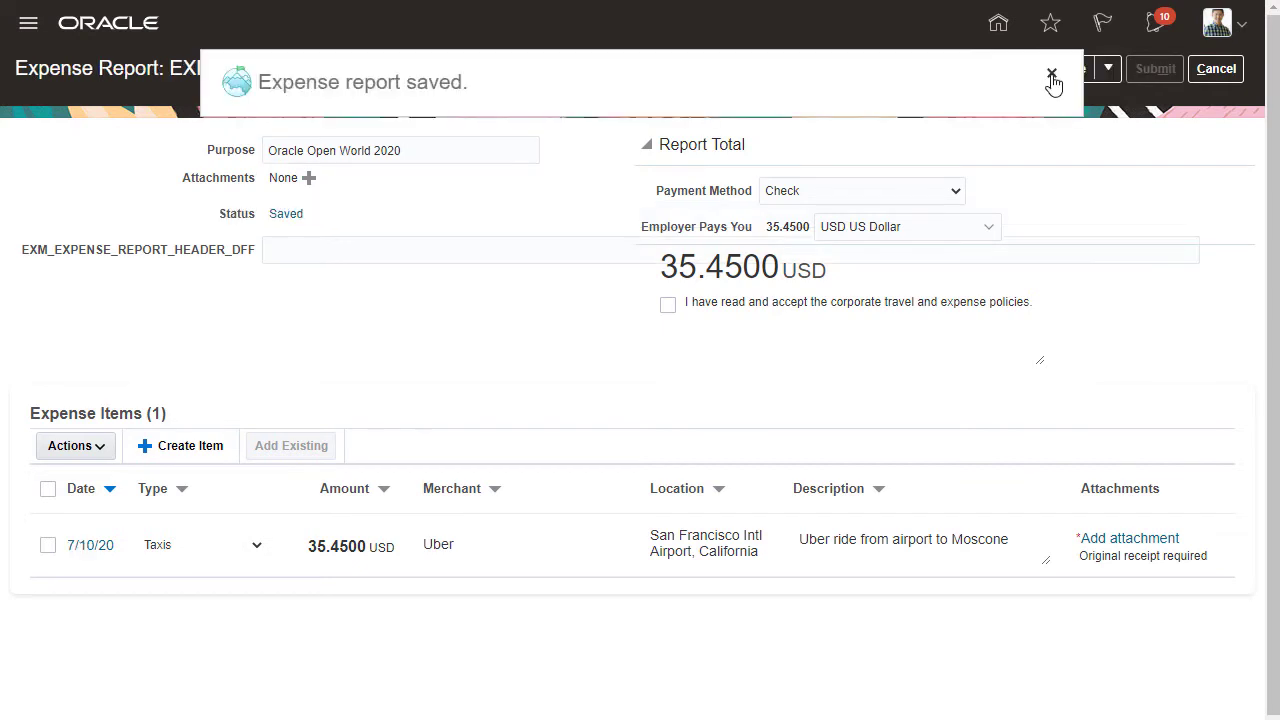
pyautogui.click(1051, 76)
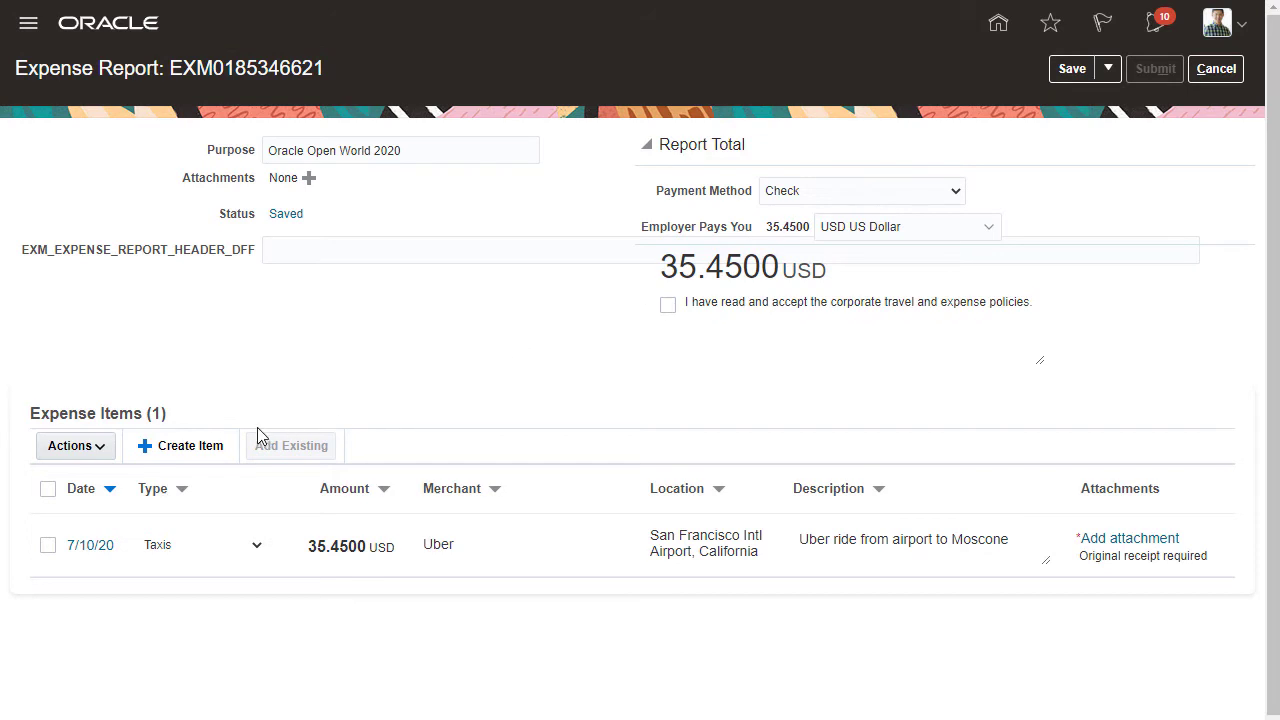
pyautogui.click(178, 448)
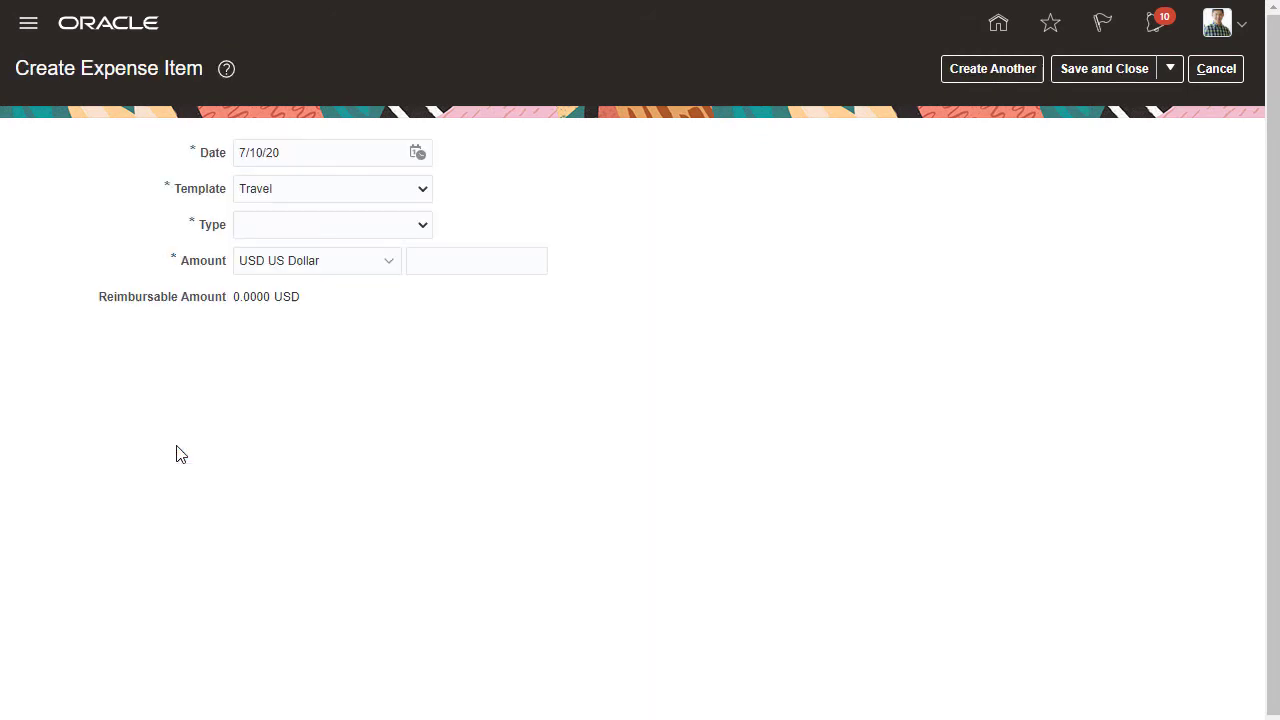
# Enter a Hotel expense of 877.00 from Hilton, described as Oracle Open World 2020 San Francisco accommodations
pyautogui.click(421, 225)
pyautogui.click(272, 541)
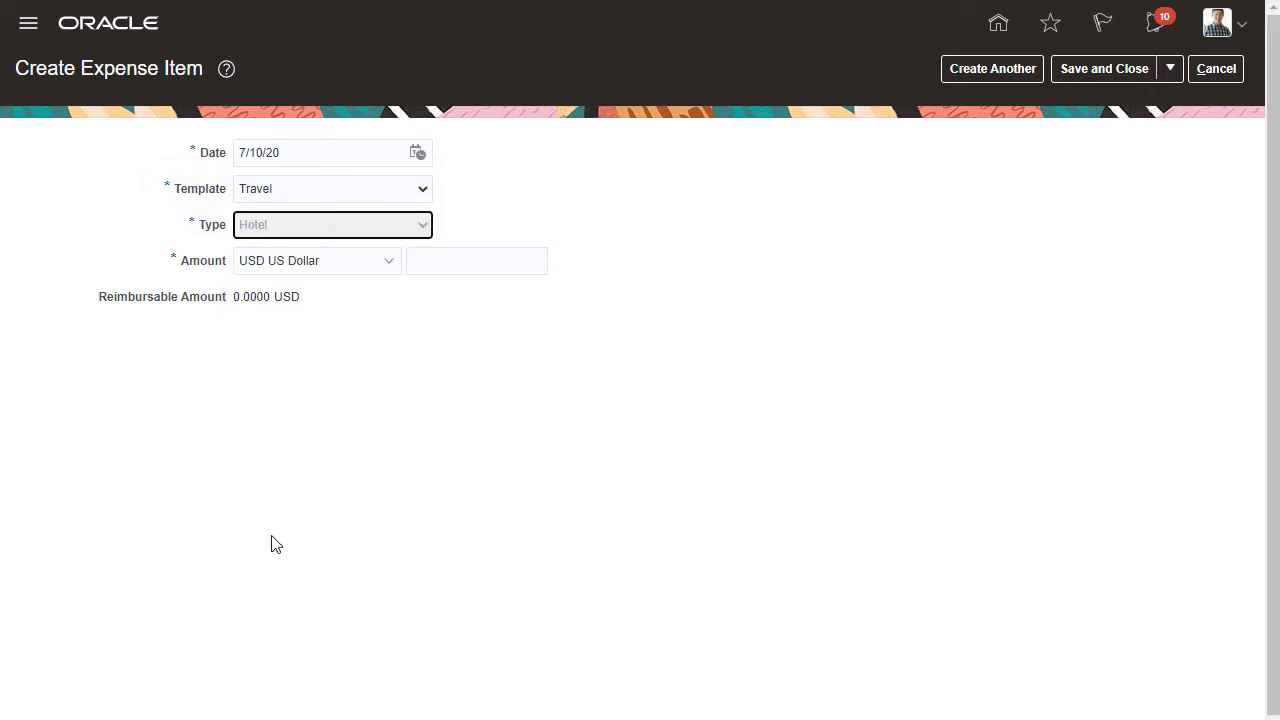
pyautogui.click(563, 297)
pyautogui.write('877')
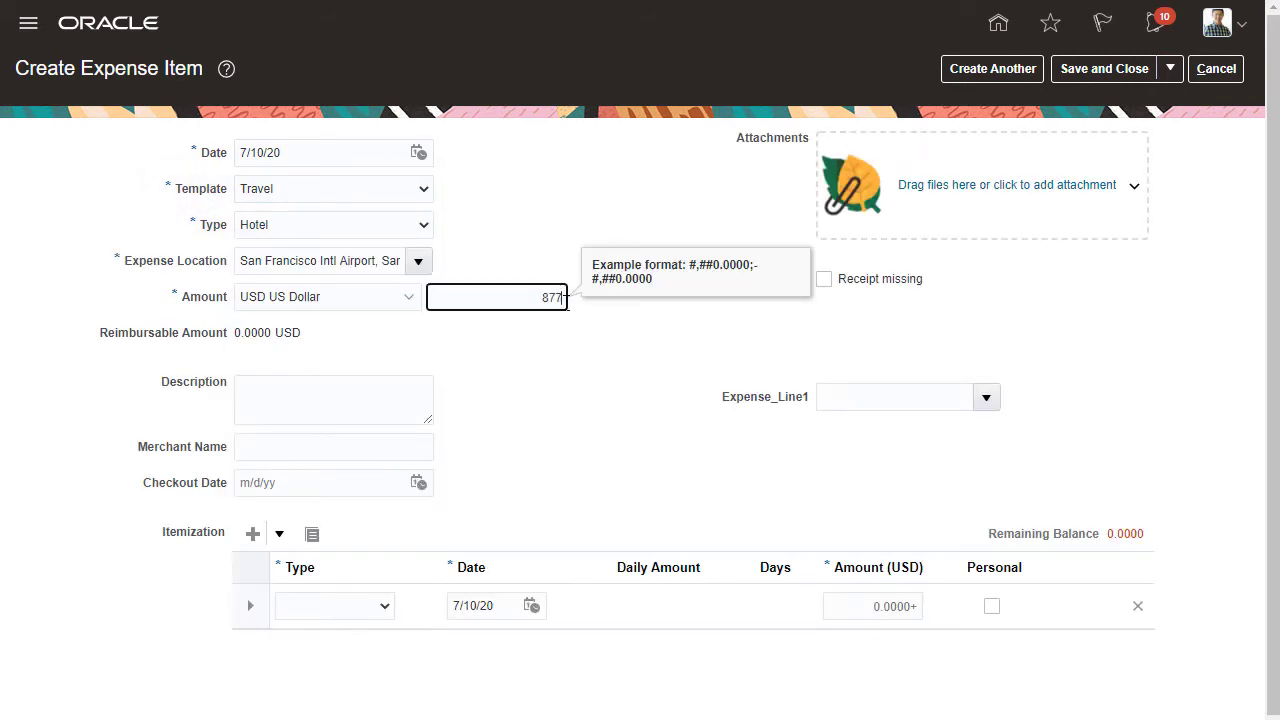
pyautogui.write('.00')
pyautogui.click(401, 415)
pyautogui.write('Hotel acco')
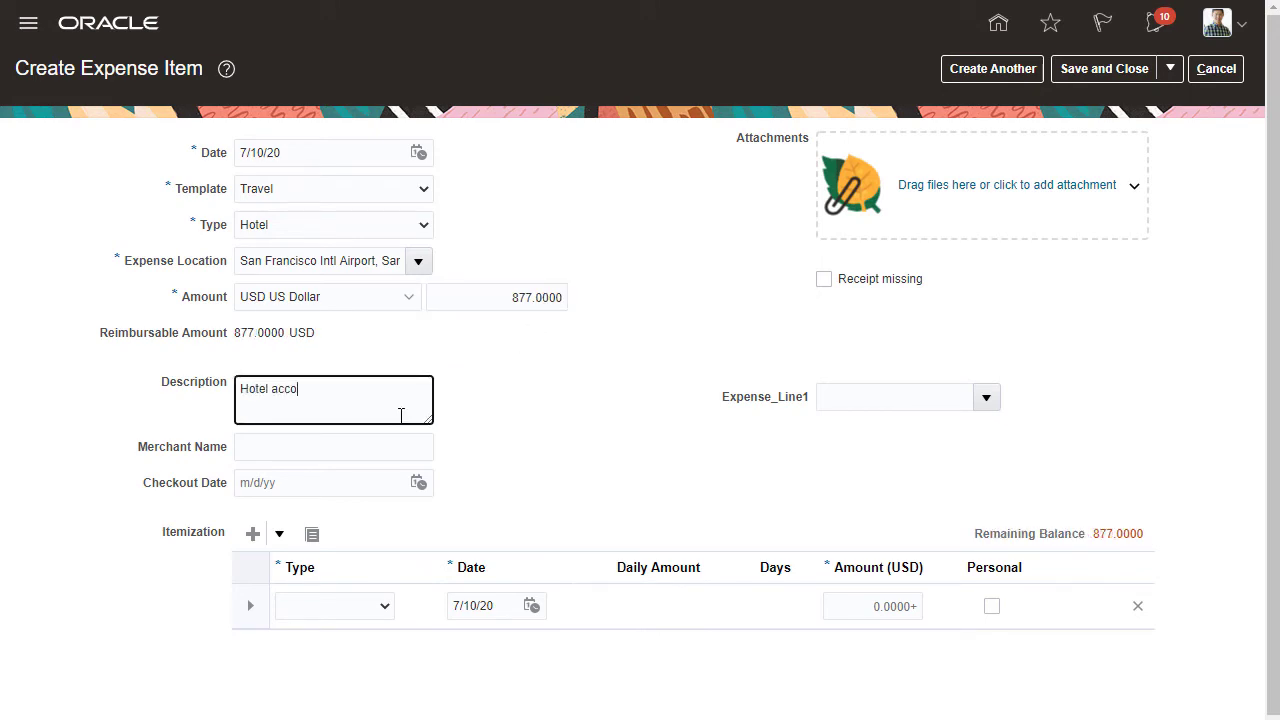
pyautogui.write('mmodations for Oracle Open World 2020 in S')
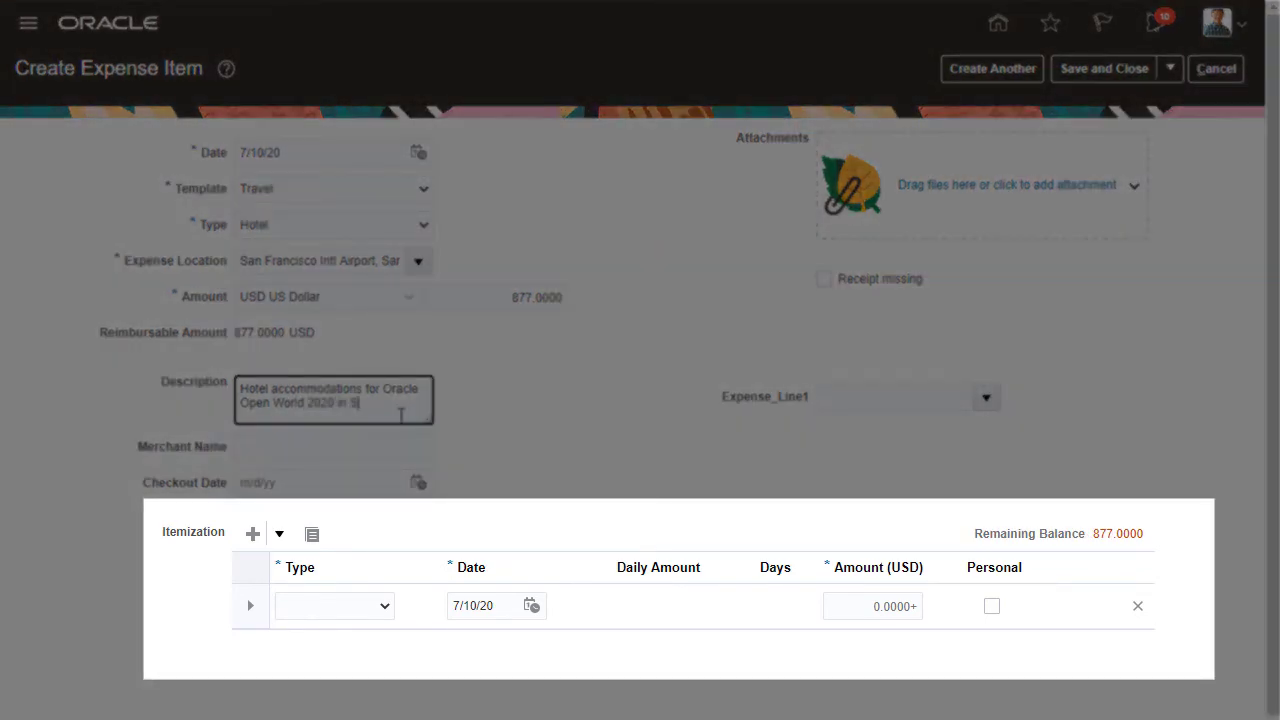
pyautogui.write('an Francisco')
pyautogui.click(417, 446)
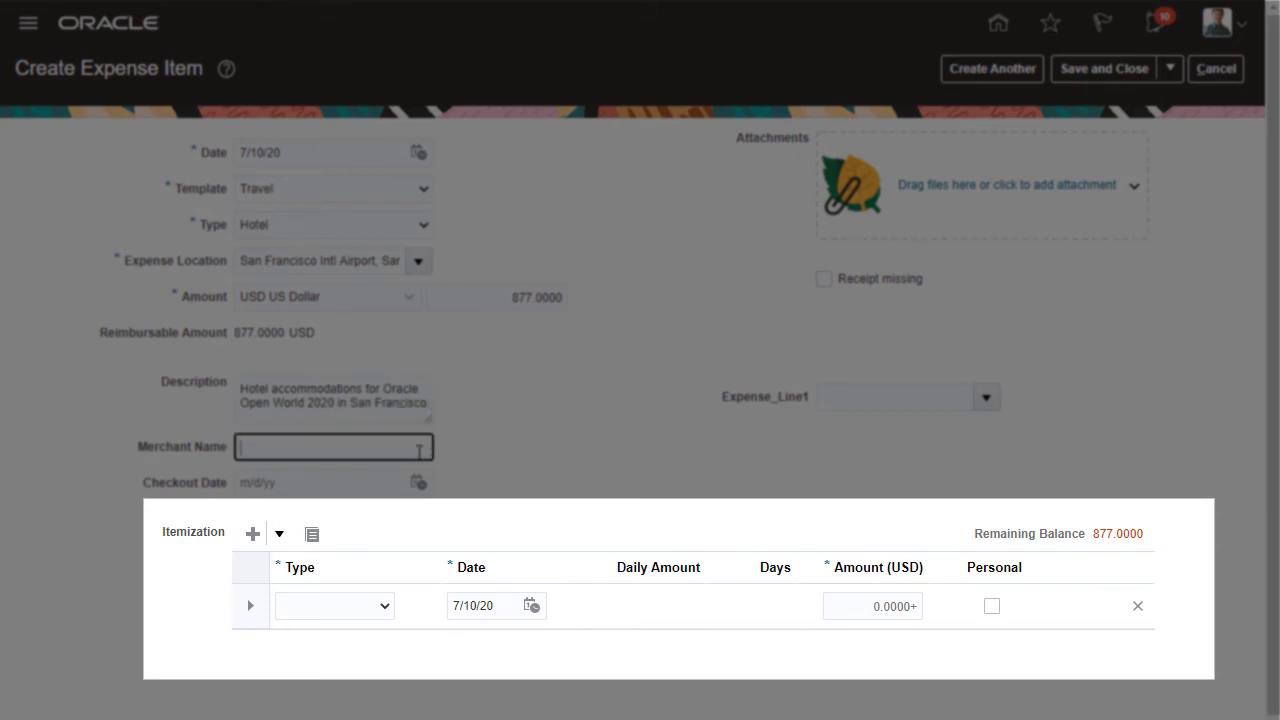
pyautogui.write('Hilton')
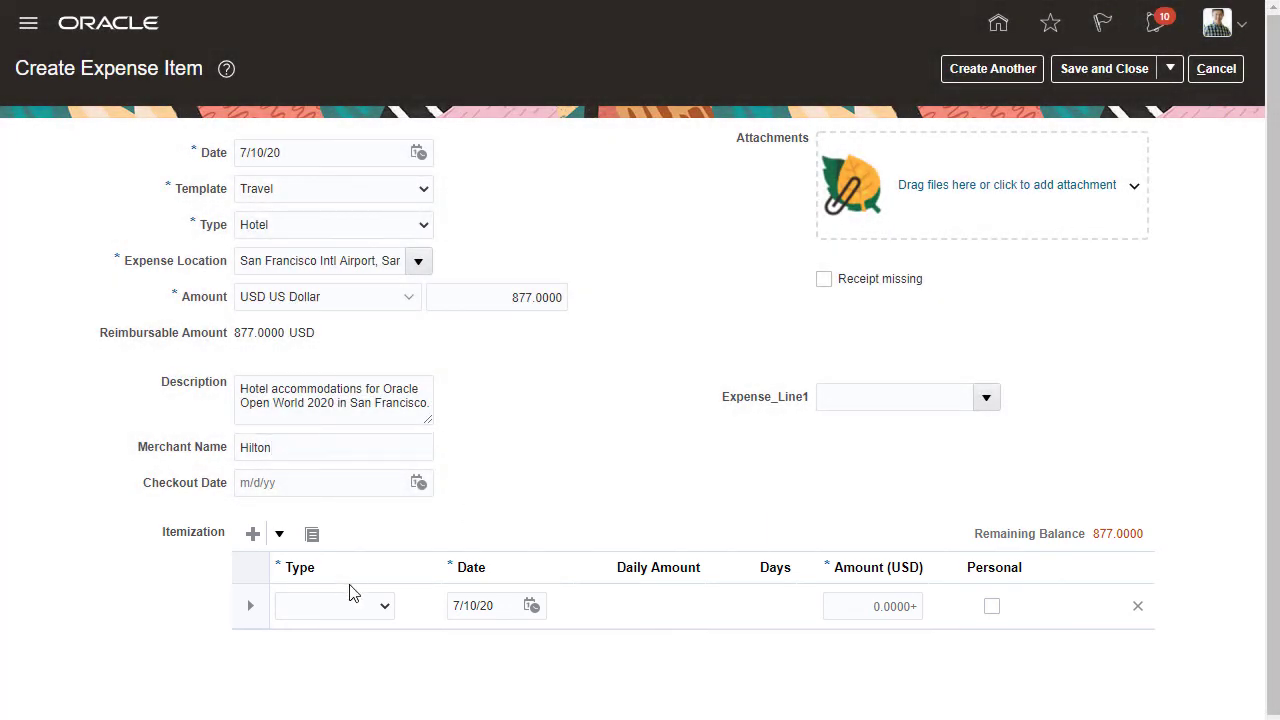
# Itemize a 4-day Room Charge of 562.00, attach the hotel receipt, and save the item
pyautogui.click(384, 606)
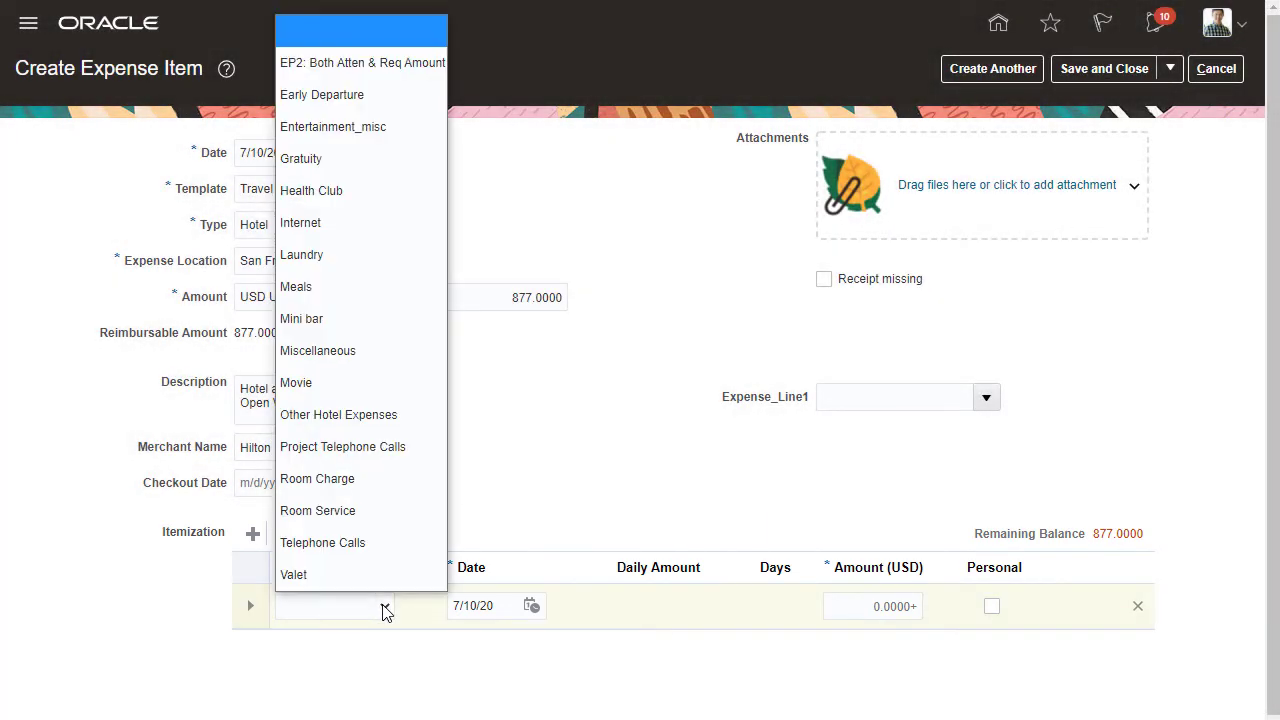
pyautogui.click(343, 479)
pyautogui.doubleClick(782, 516)
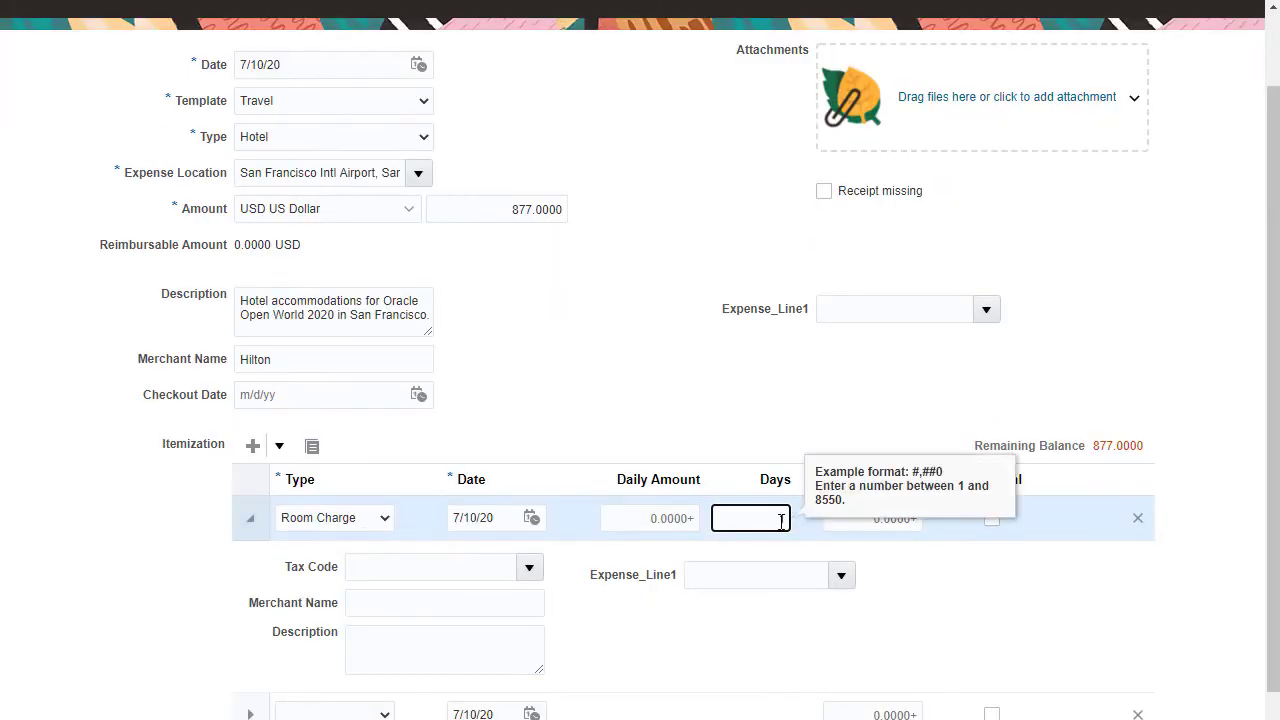
pyautogui.write('4')
pyautogui.click(900, 519)
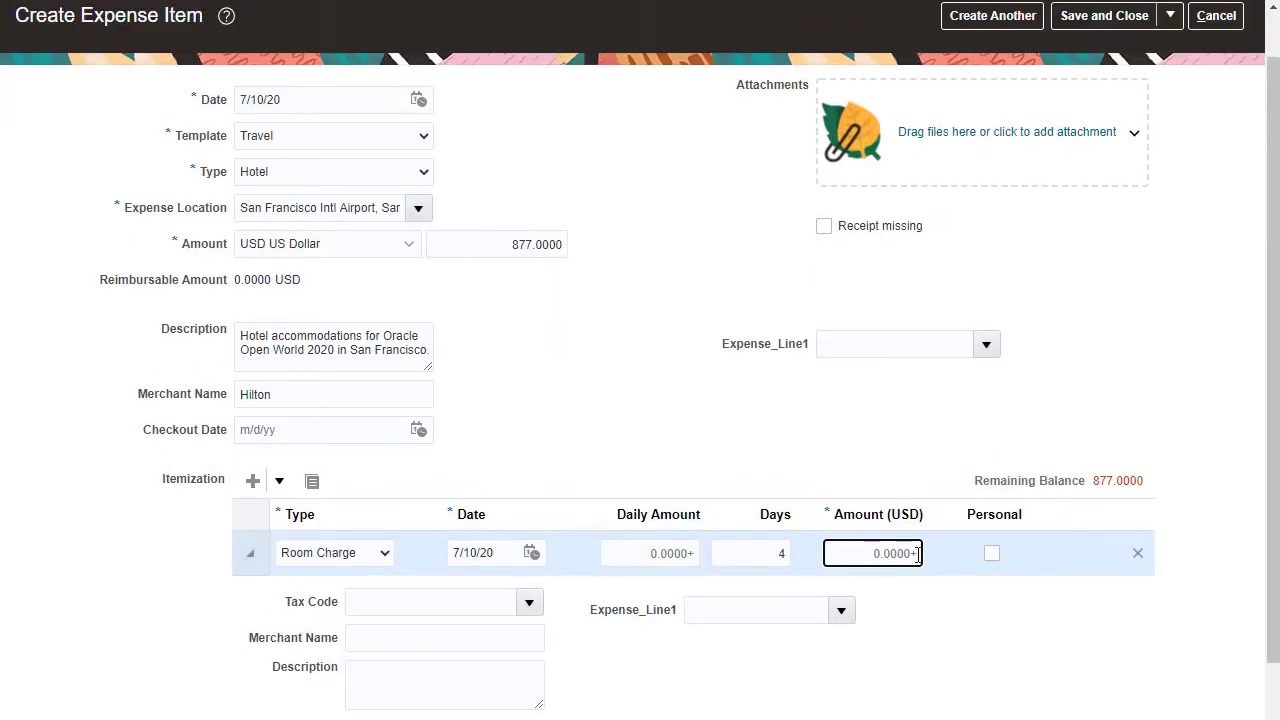
pyautogui.write('562.00')
pyautogui.moveTo(921, 553)
pyautogui.mouseDown()
pyautogui.moveTo(1003, 138)
pyautogui.moveTo(993, 141)
pyautogui.mouseUp()
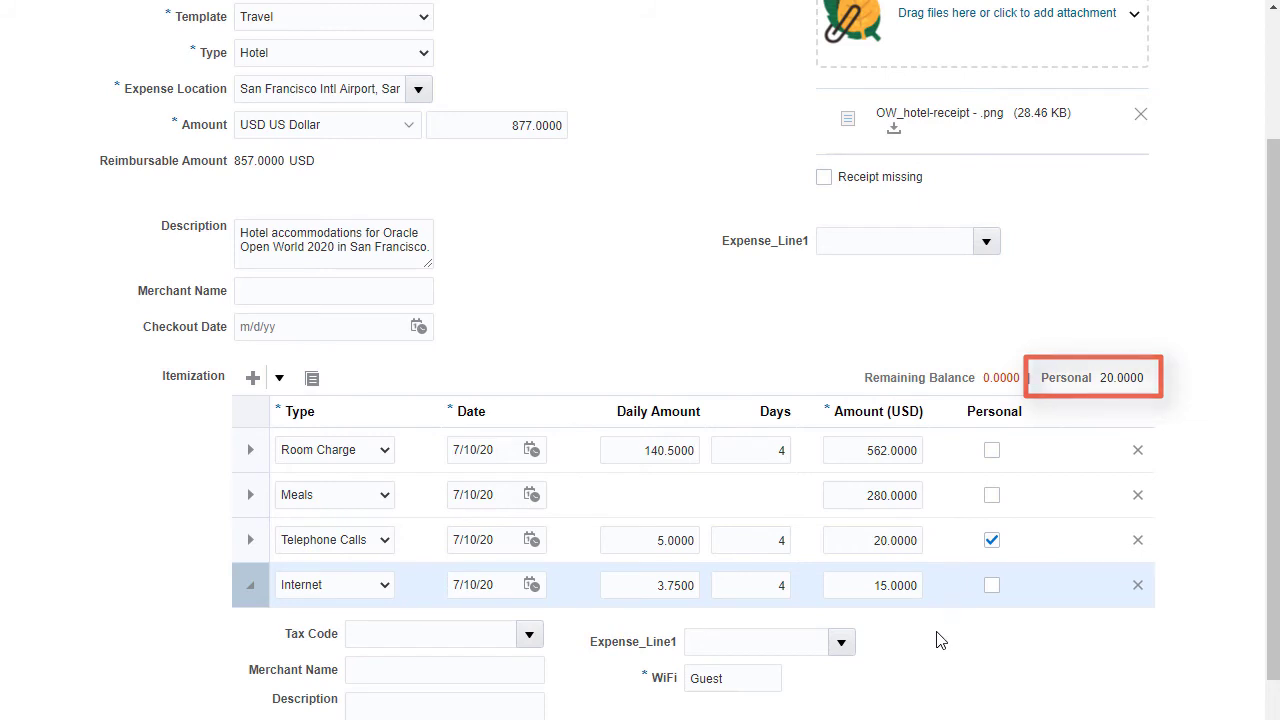
pyautogui.scroll(3, 1257, 295)
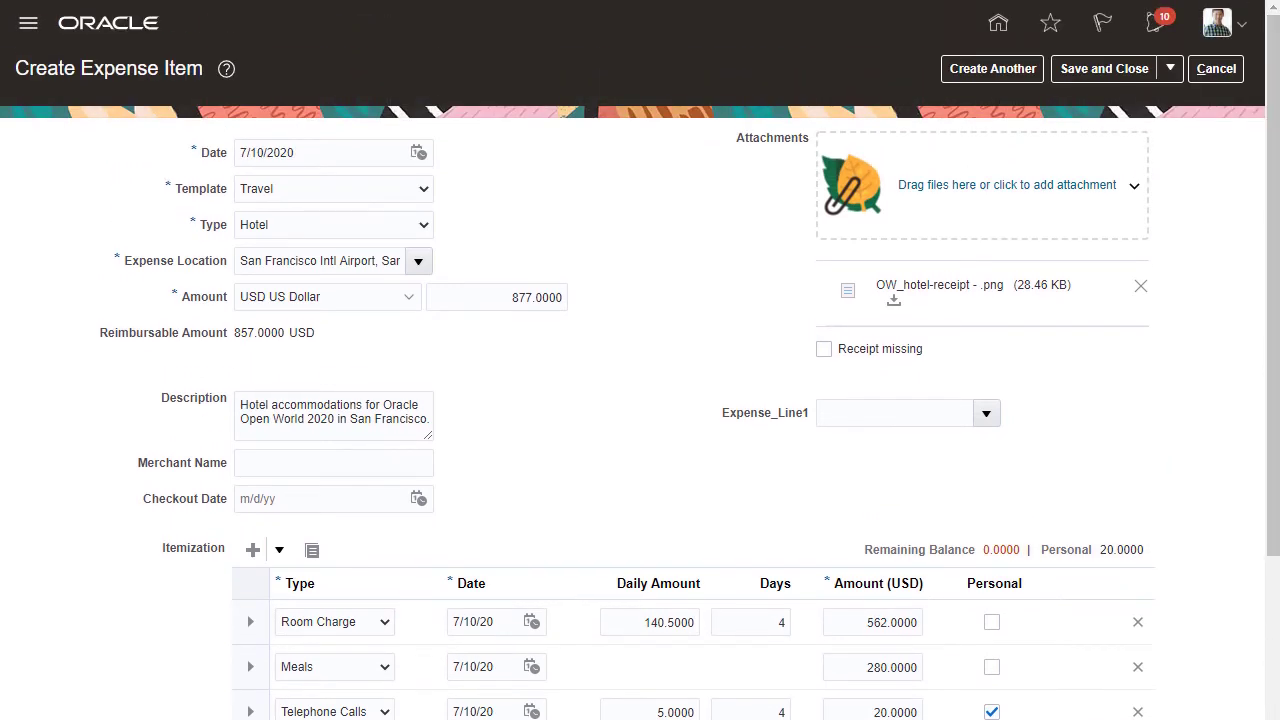
pyautogui.click(1092, 69)
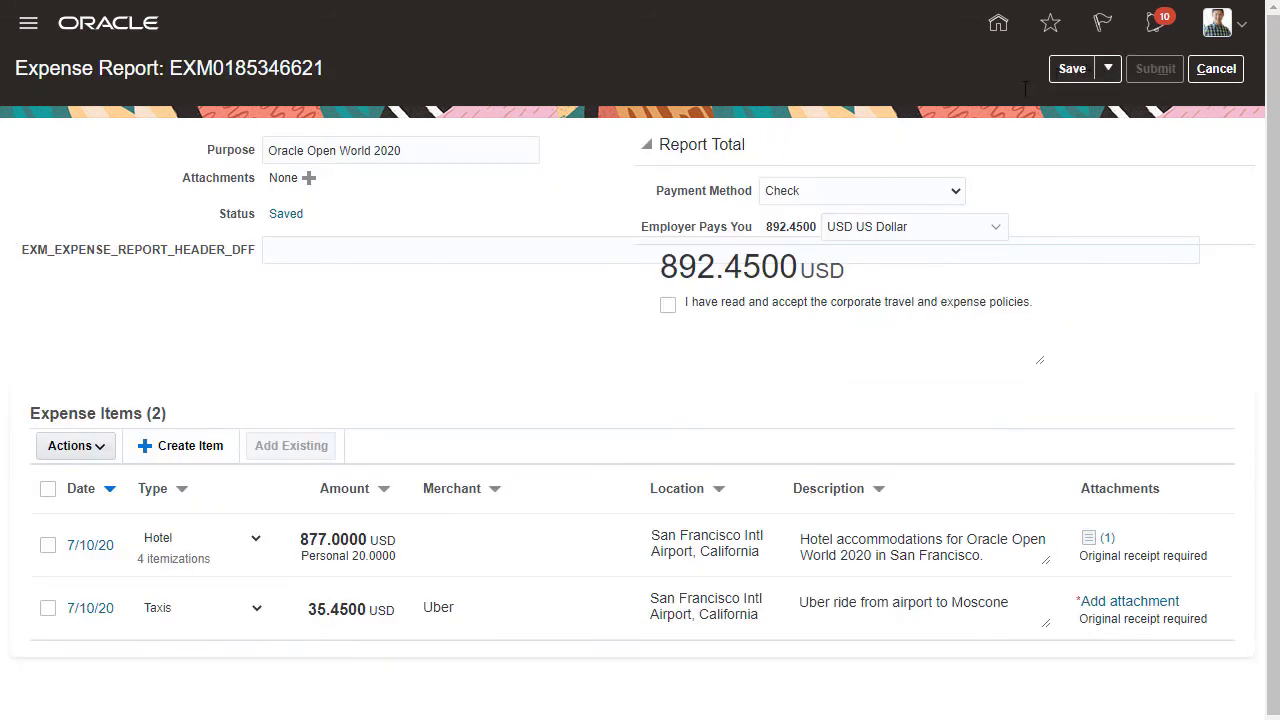
# Add a 653.56 USD Airfare item, 'Flight to San Francisco', from United Airlines
pyautogui.click(180, 446)
pyautogui.click(422, 228)
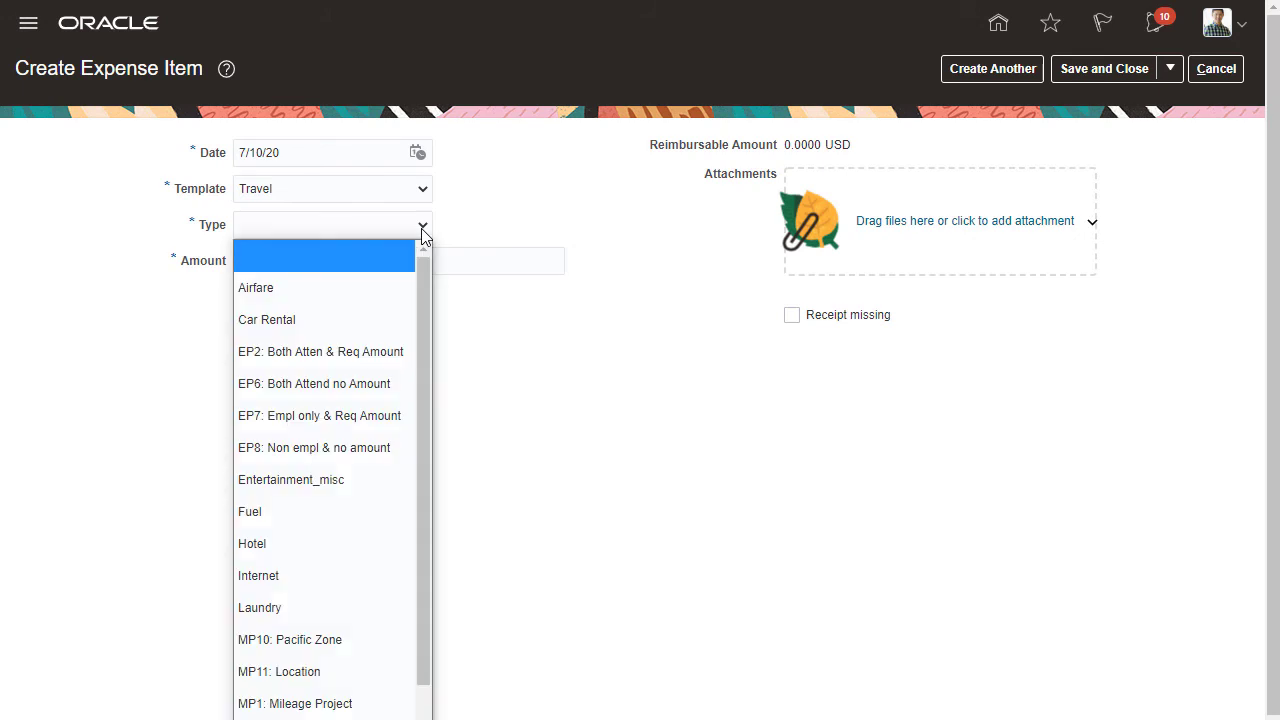
pyautogui.click(389, 288)
pyautogui.click(554, 296)
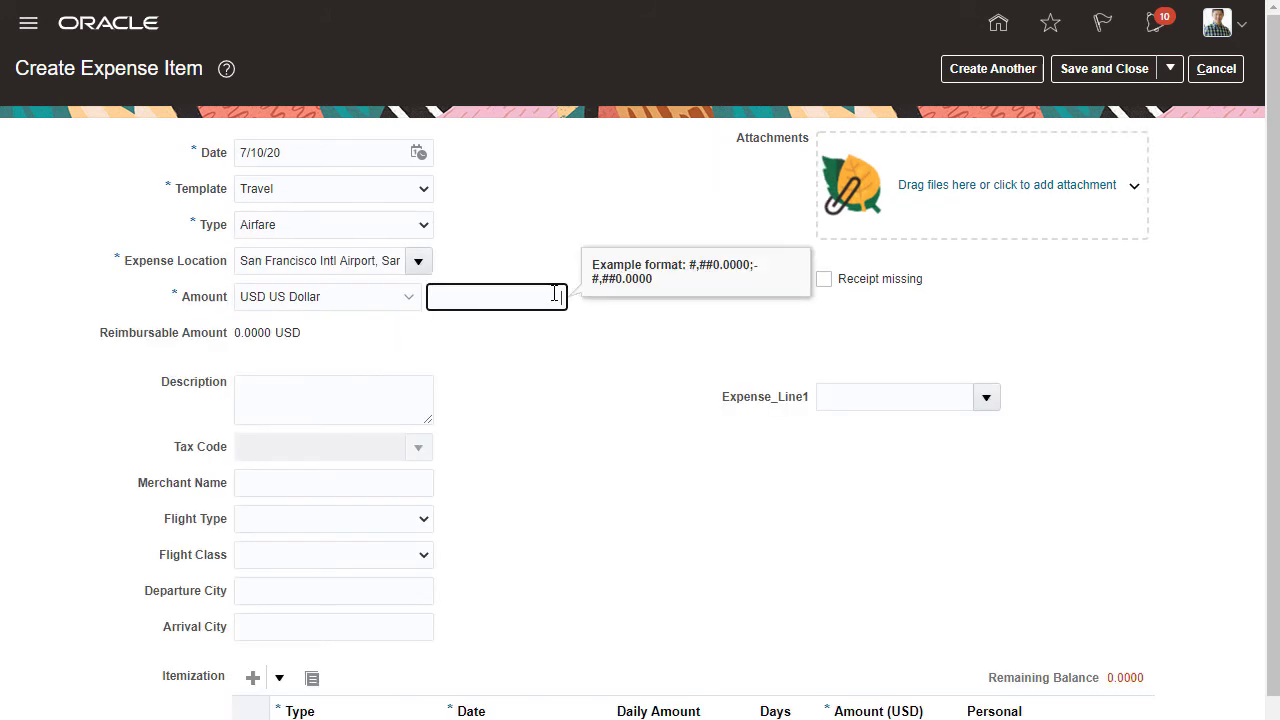
pyautogui.write('653.56')
pyautogui.click(420, 386)
pyautogui.write('Flight to San Francisco')
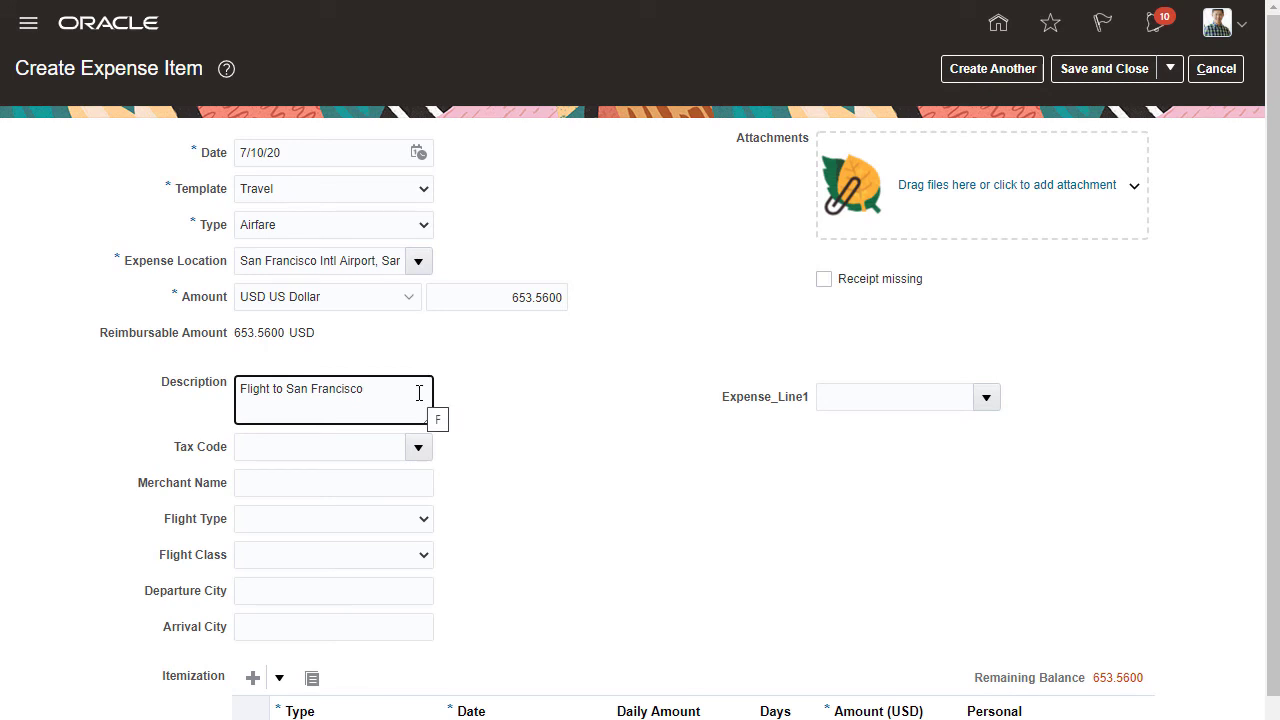
pyautogui.click(418, 485)
pyautogui.write('United Airlines')
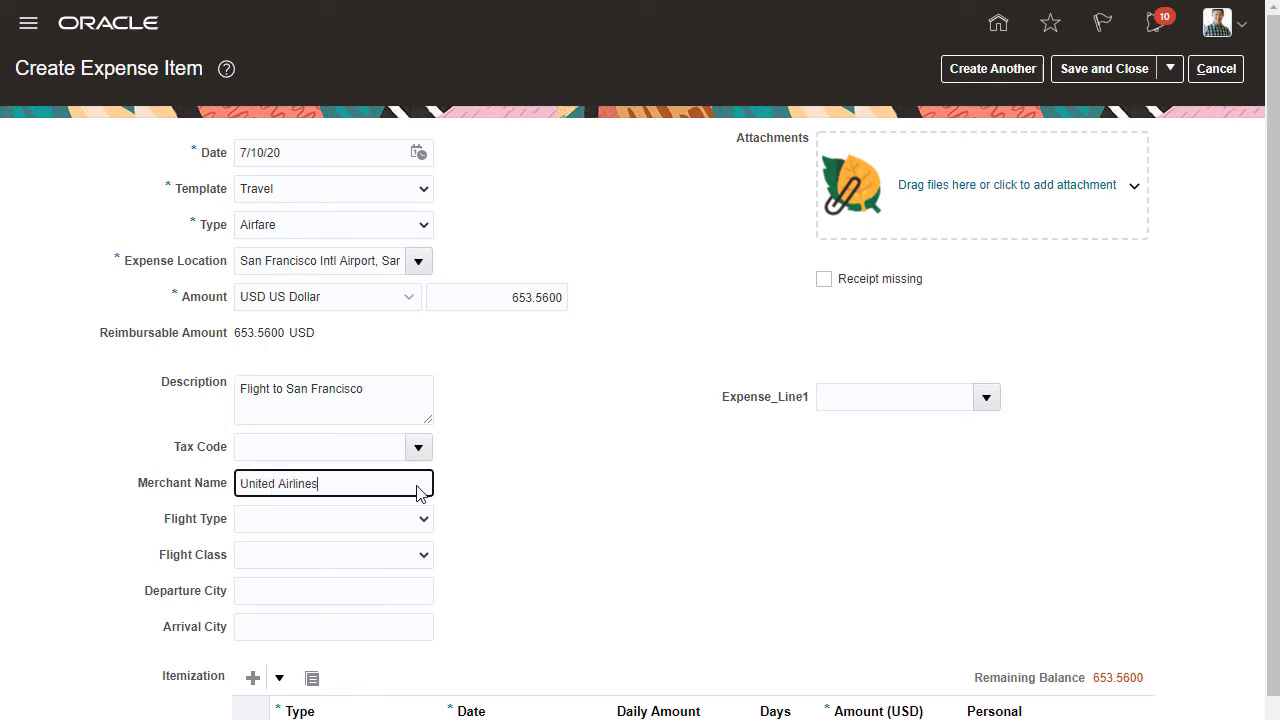
pyautogui.click(1103, 70)
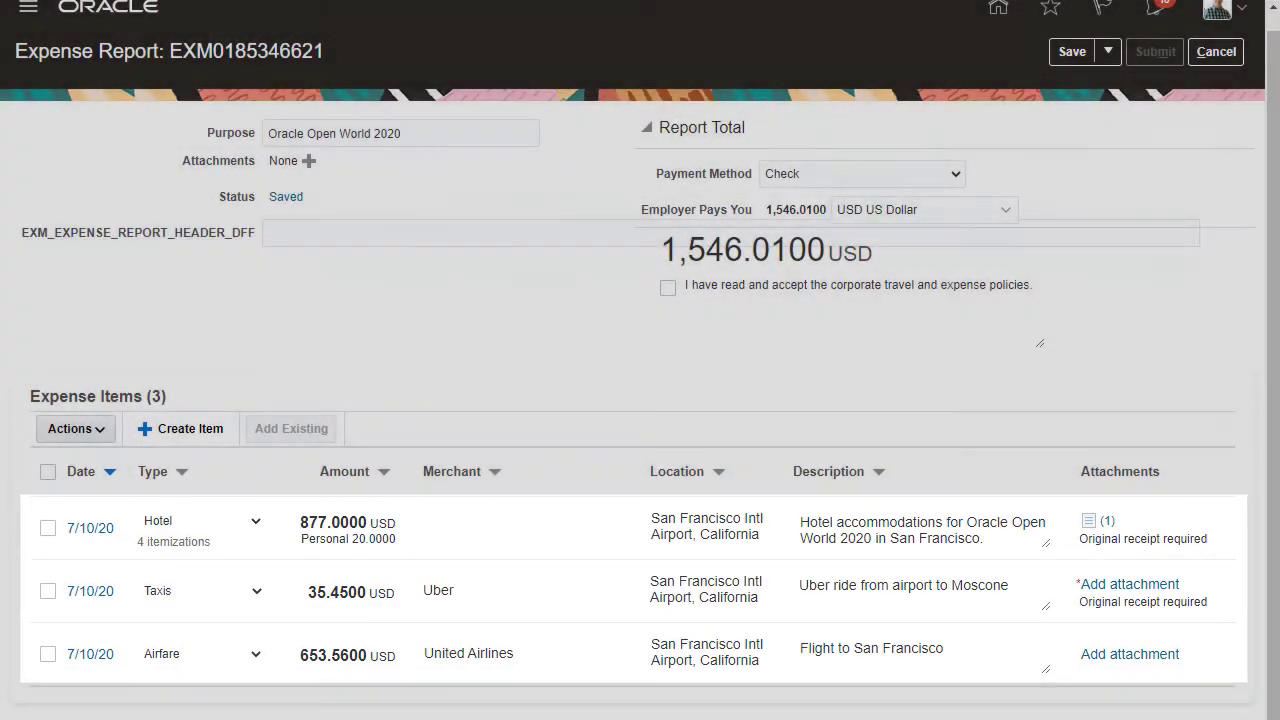
# Sort the expense items by amount and finish the taxi ride's description
pyautogui.click(383, 484)
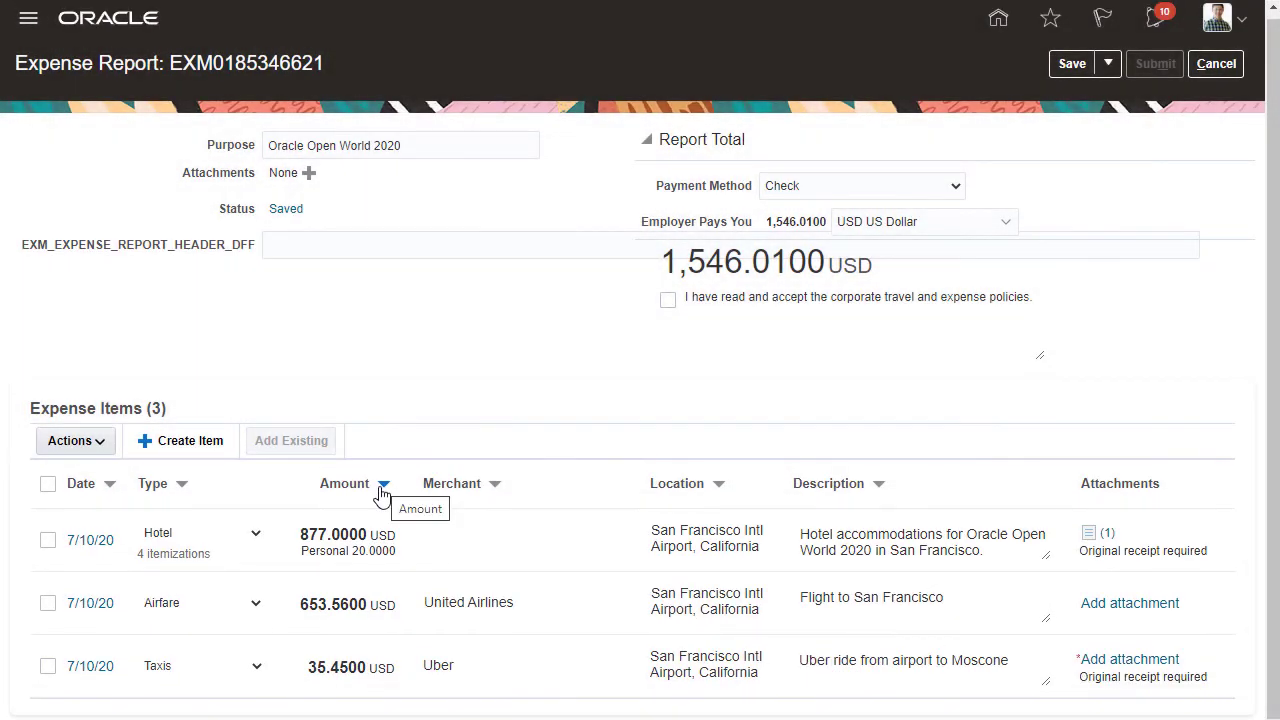
pyautogui.click(1009, 667)
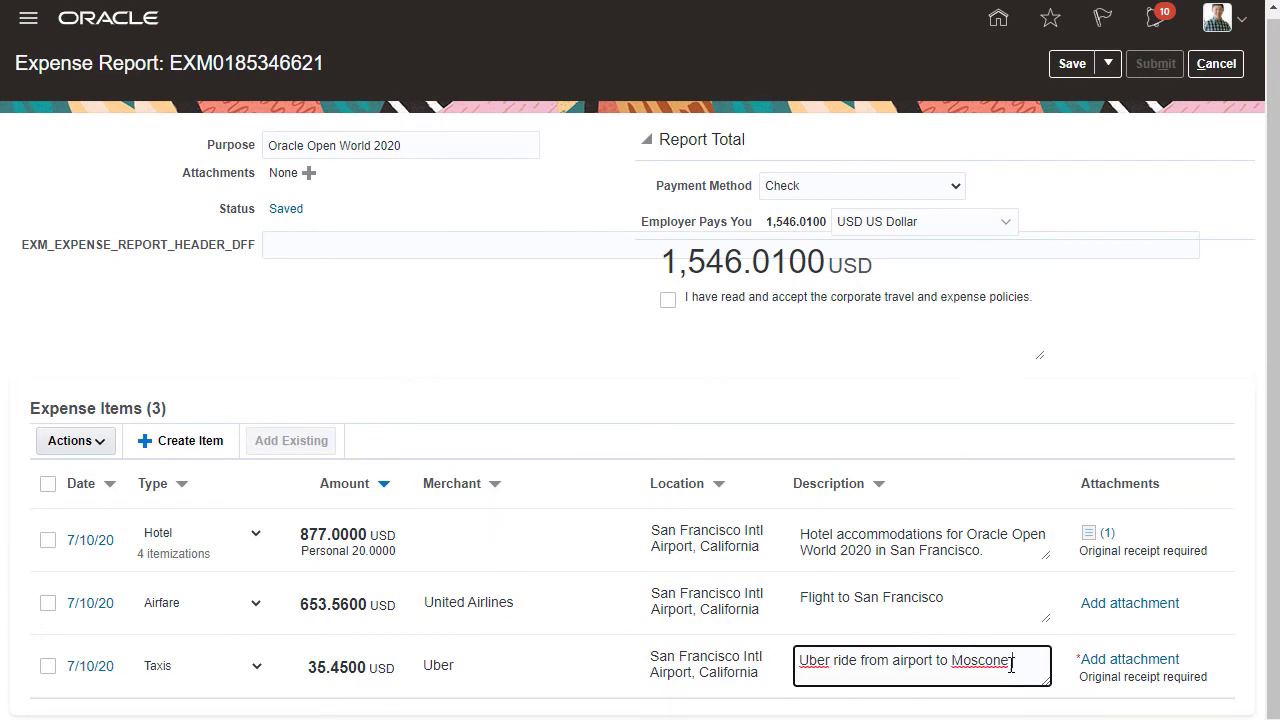
pyautogui.write('Center')
# Attach taxi_receipt.pdf to the taxi item, accept the expense policies, and submit the report
pyautogui.click(1134, 663)
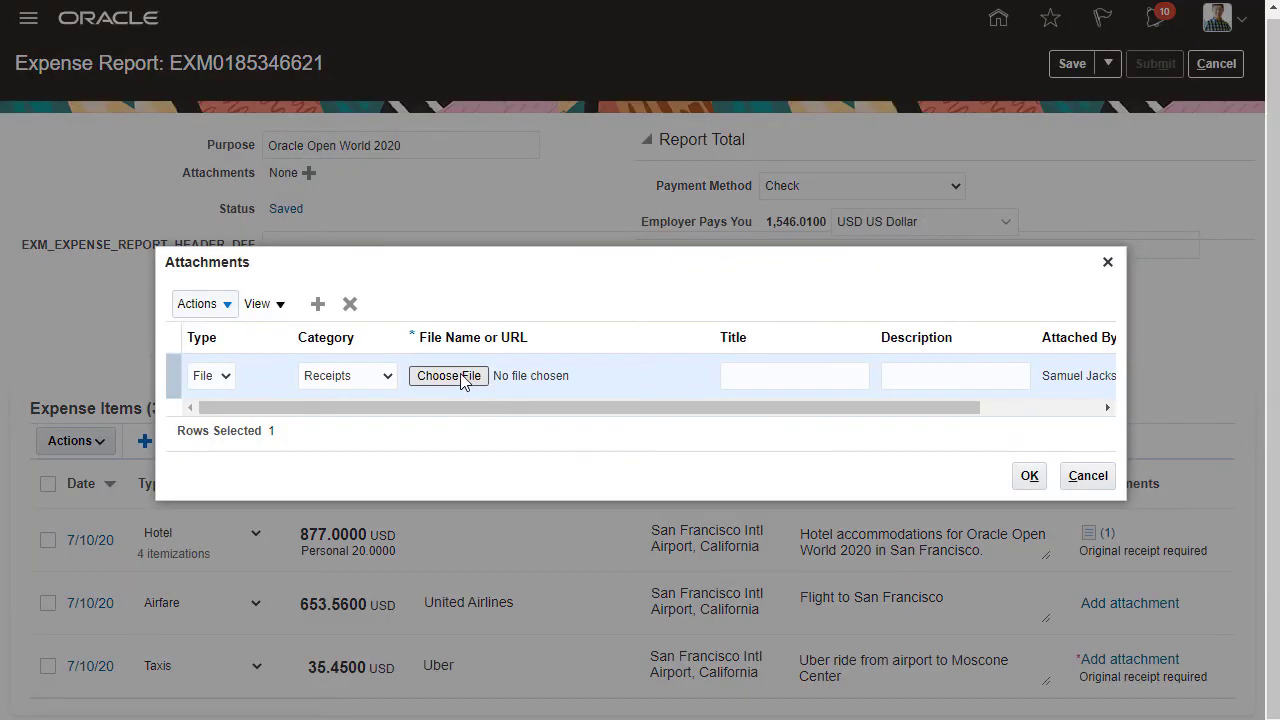
pyautogui.click(449, 379)
pyautogui.click(446, 289)
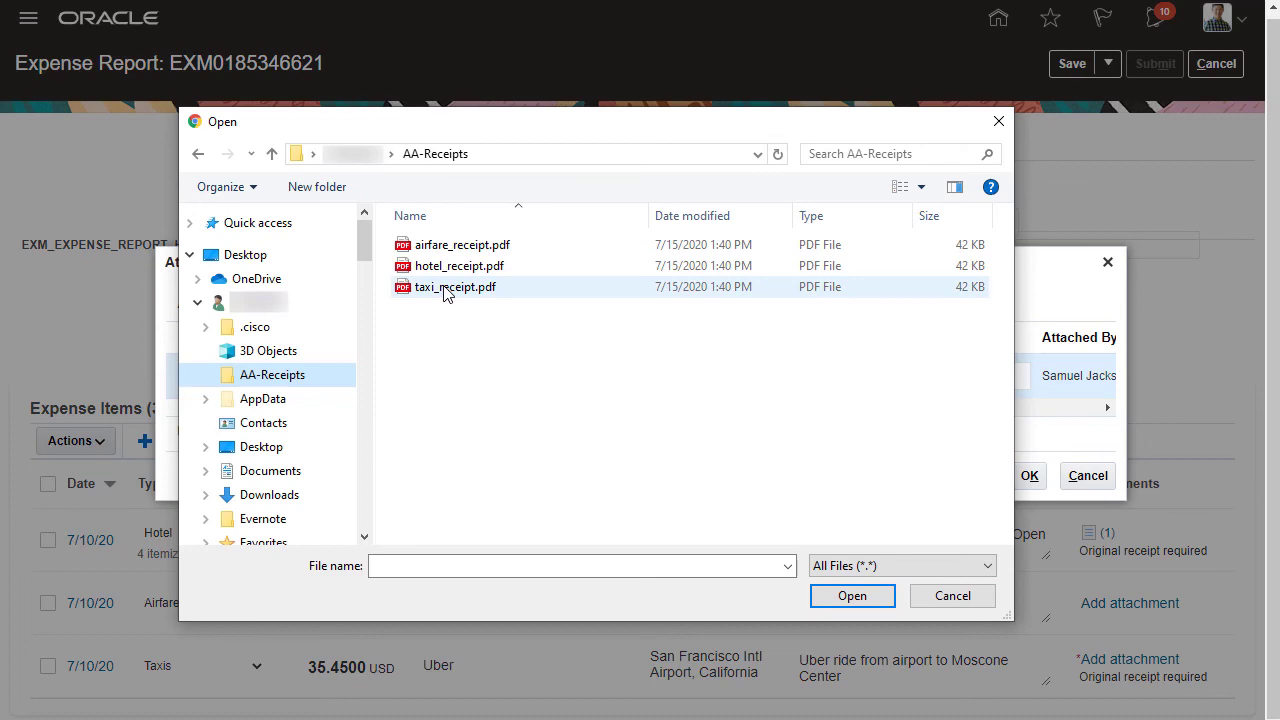
pyautogui.click(858, 600)
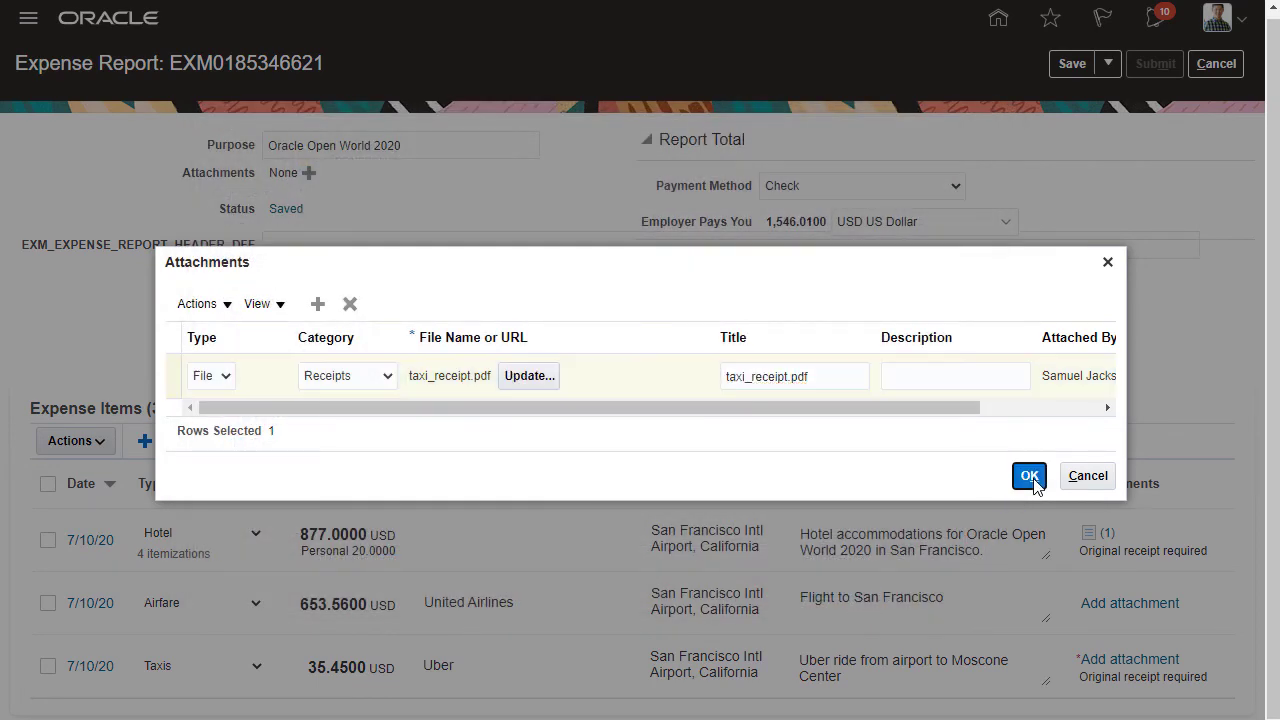
pyautogui.click(1033, 480)
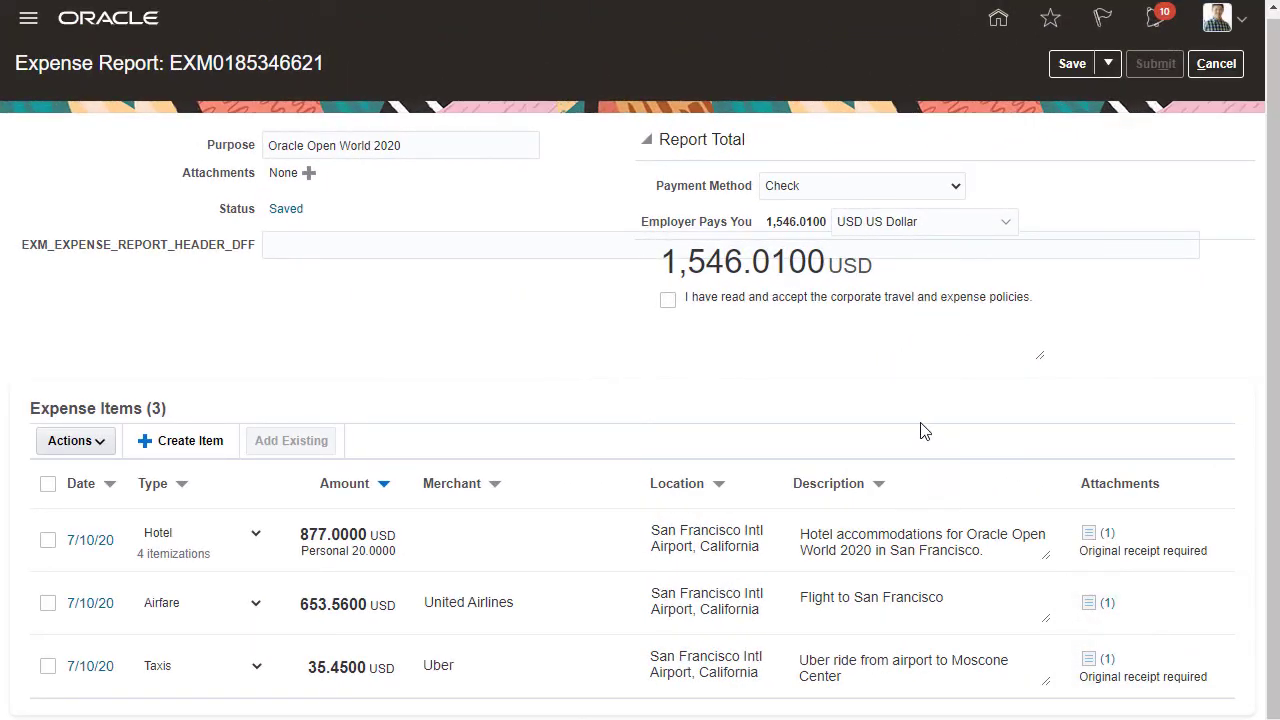
pyautogui.click(667, 301)
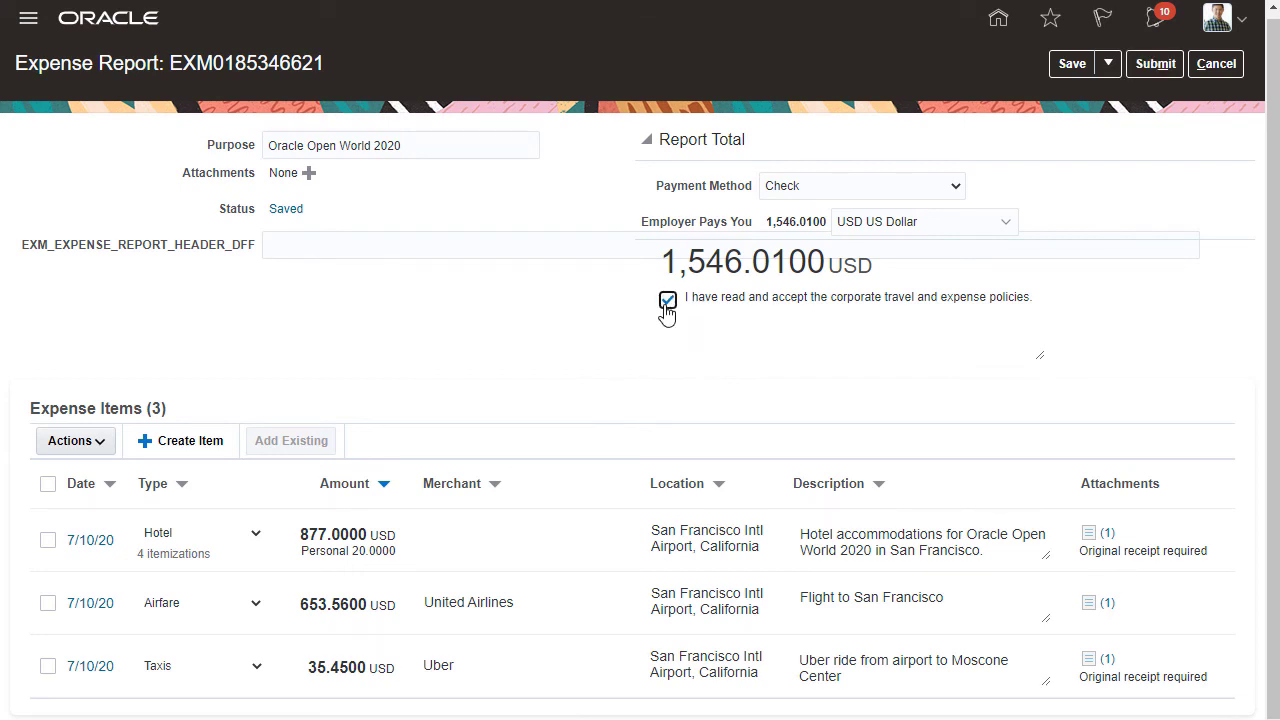
pyautogui.click(1156, 64)
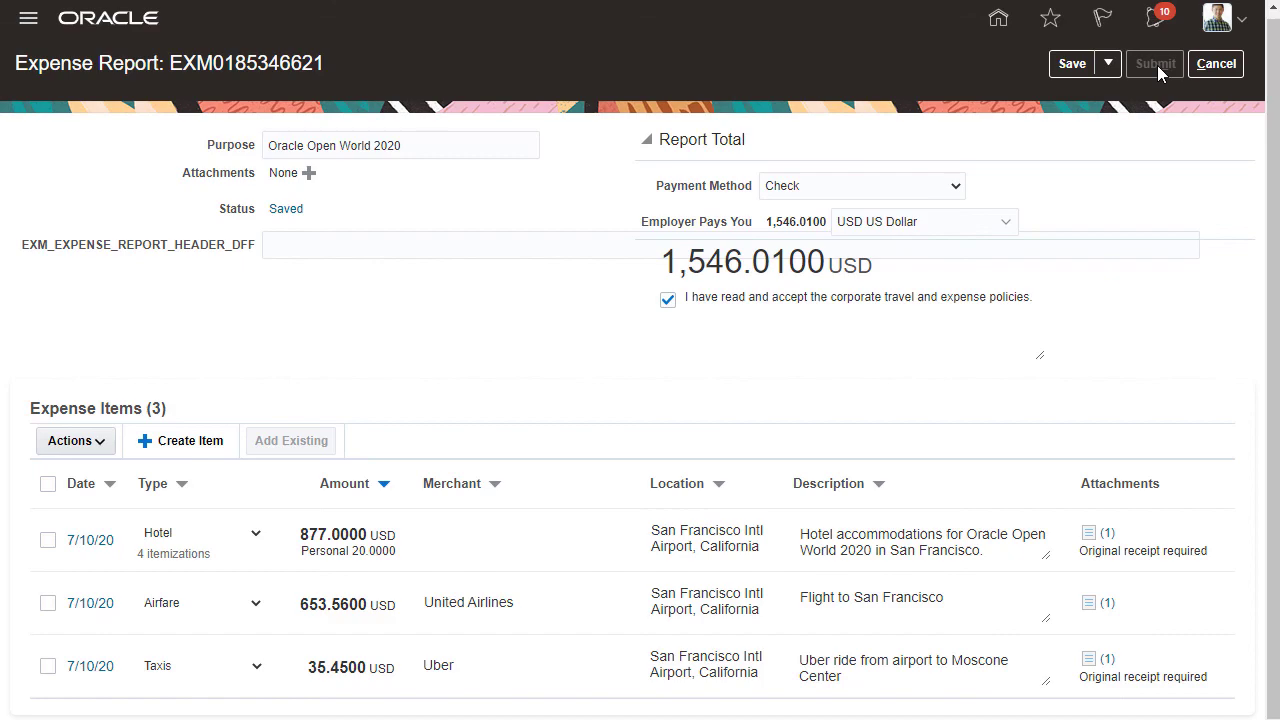